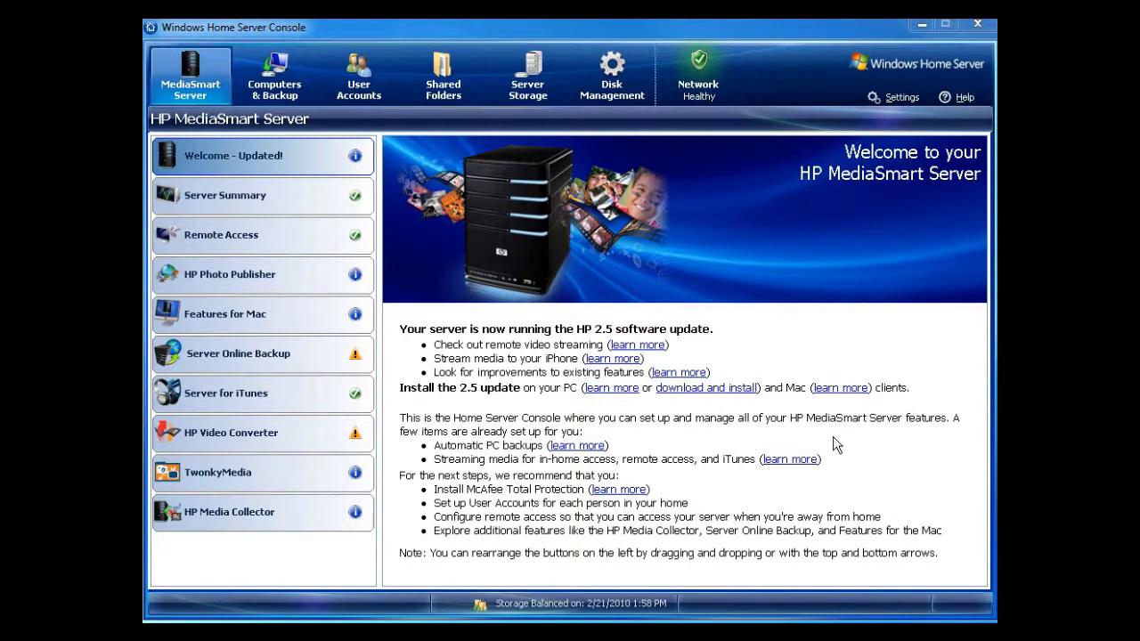
Step: Show the Server Hard Disks list with capacity, usage, status and temperature on the Disk Management tab
{"action": "left_click", "coordinate": [612, 79]}
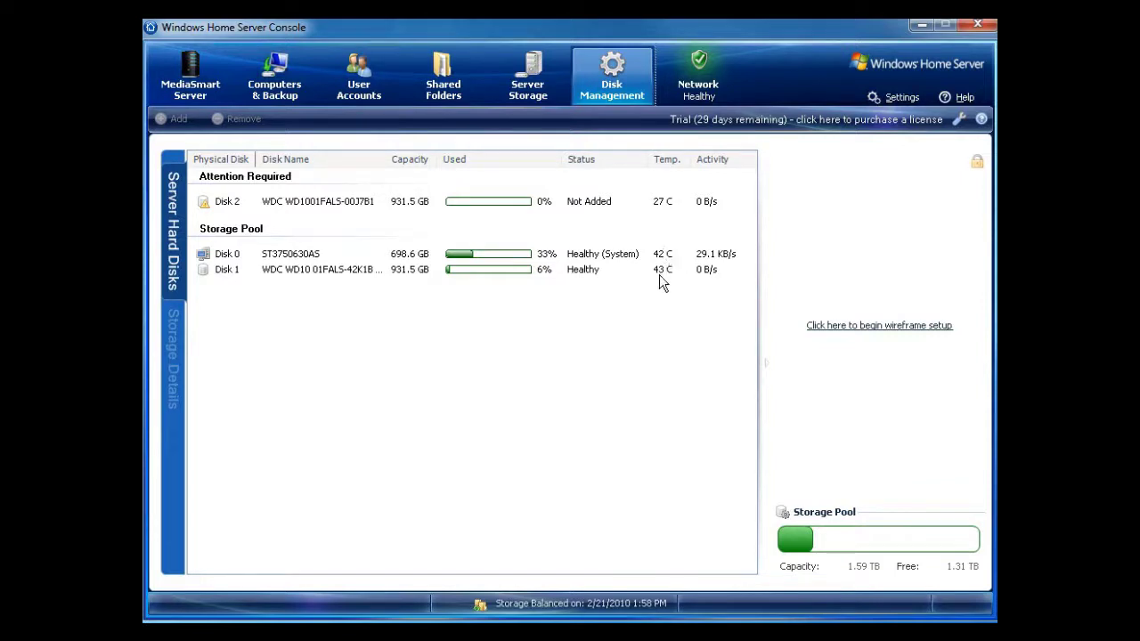
Step: Check the storage details of the unadded Disk 2, then return to Server Hard Disks
{"action": "right_click", "coordinate": [260, 203]}
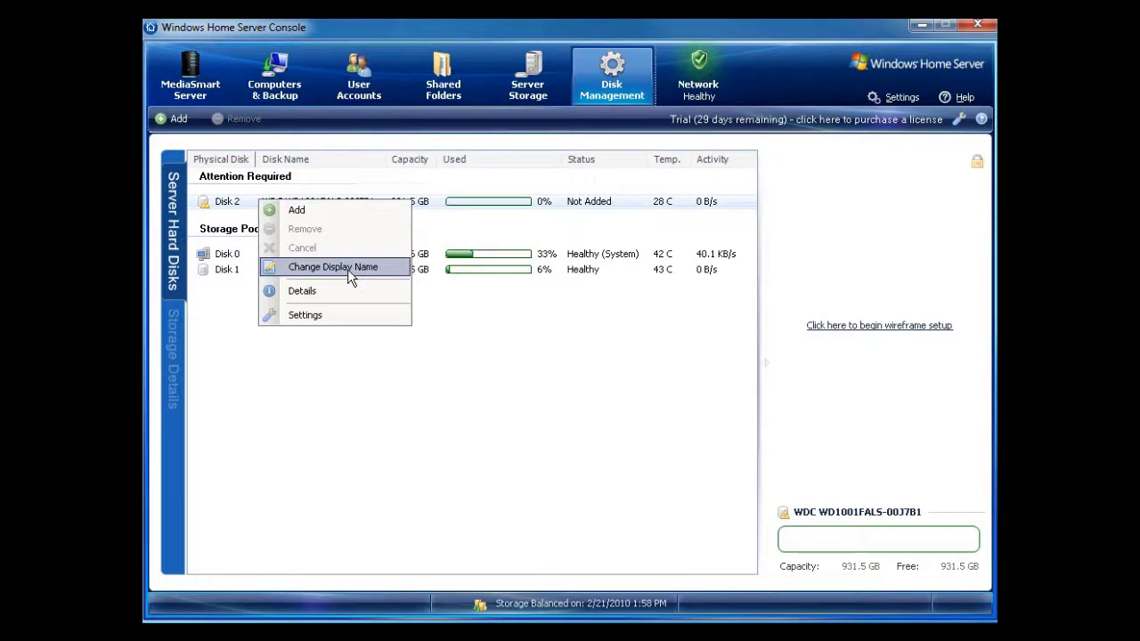
{"action": "left_click", "coordinate": [338, 297]}
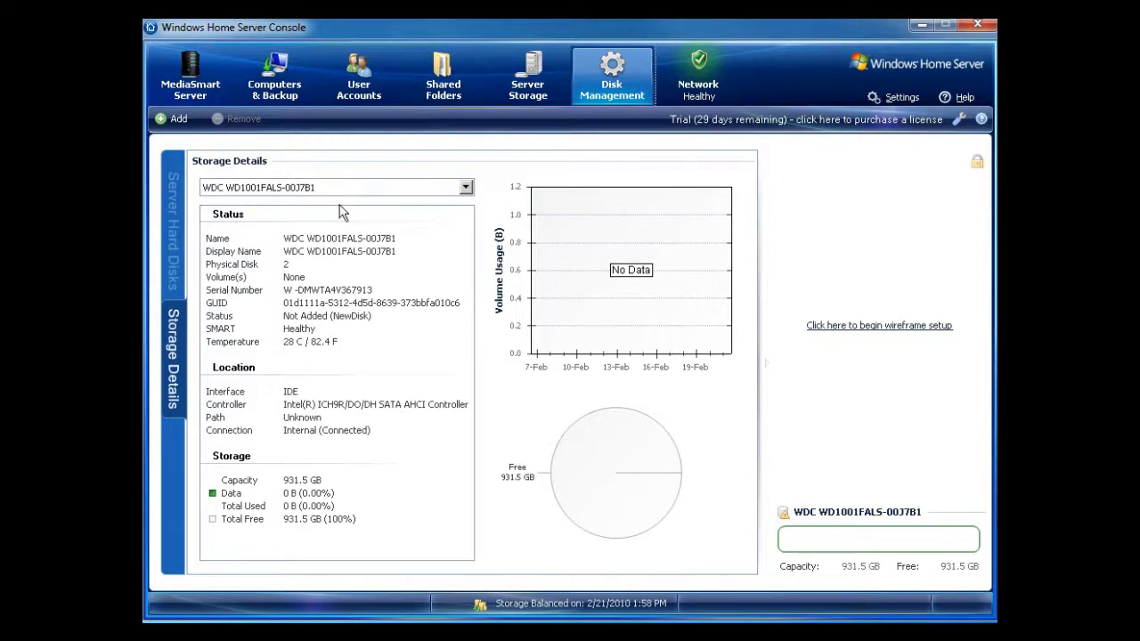
{"action": "left_click", "coordinate": [173, 229]}
Step: Choose Add for Disk 2 (WDC WD1001FALS-00J7B1) from its right-click menu
{"action": "right_click", "coordinate": [302, 198]}
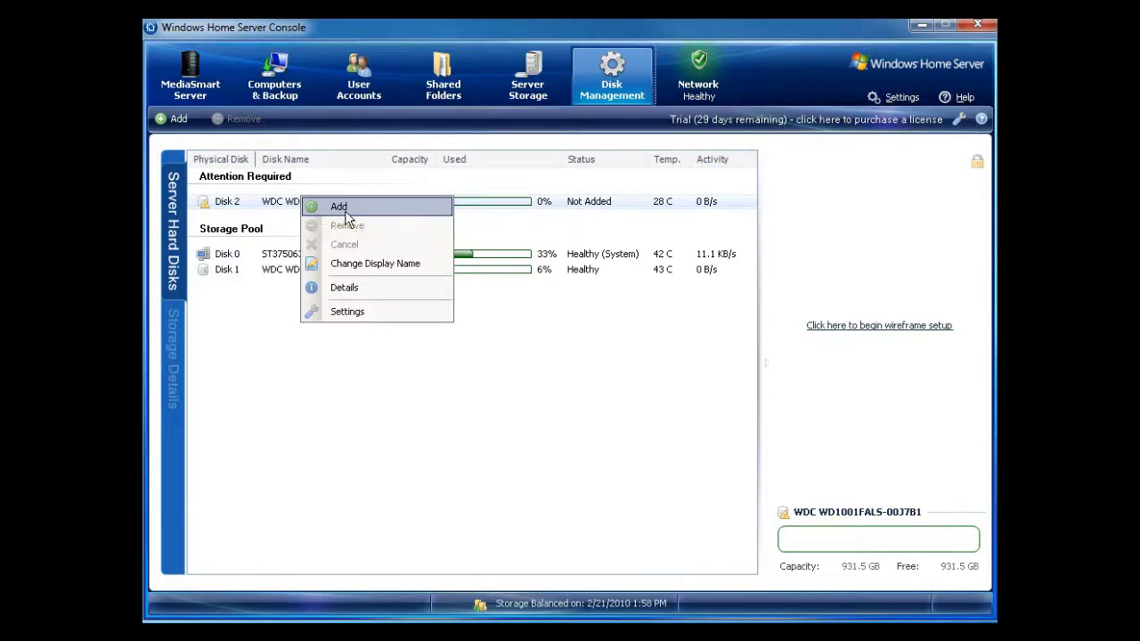
{"action": "left_click", "coordinate": [527, 82]}
{"action": "right_click", "coordinate": [267, 193]}
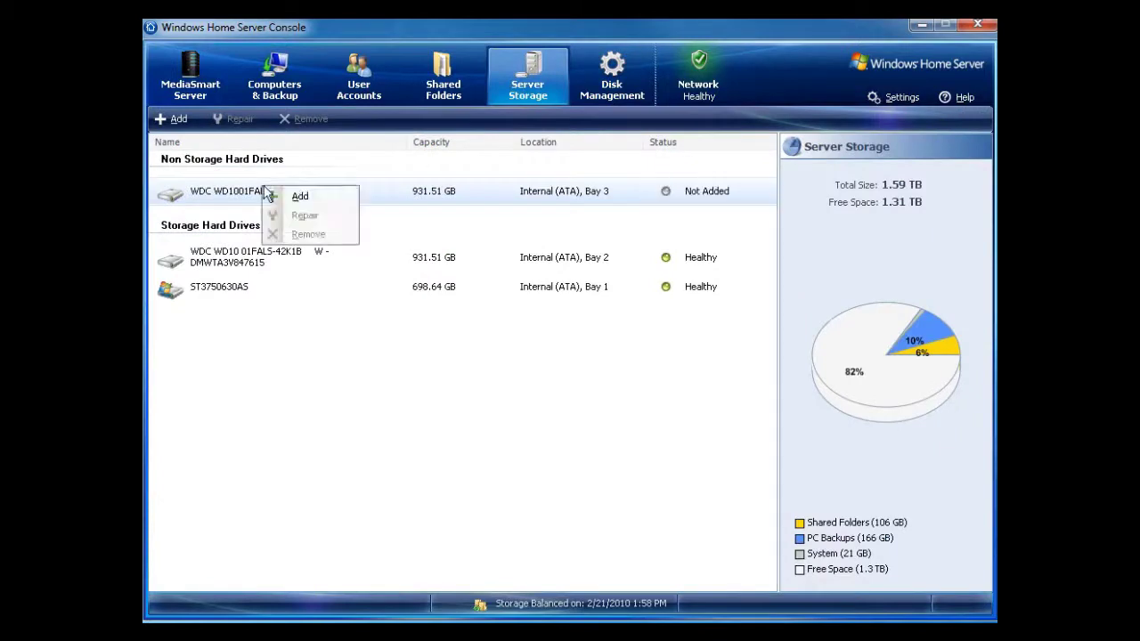
{"action": "left_click", "coordinate": [604, 82]}
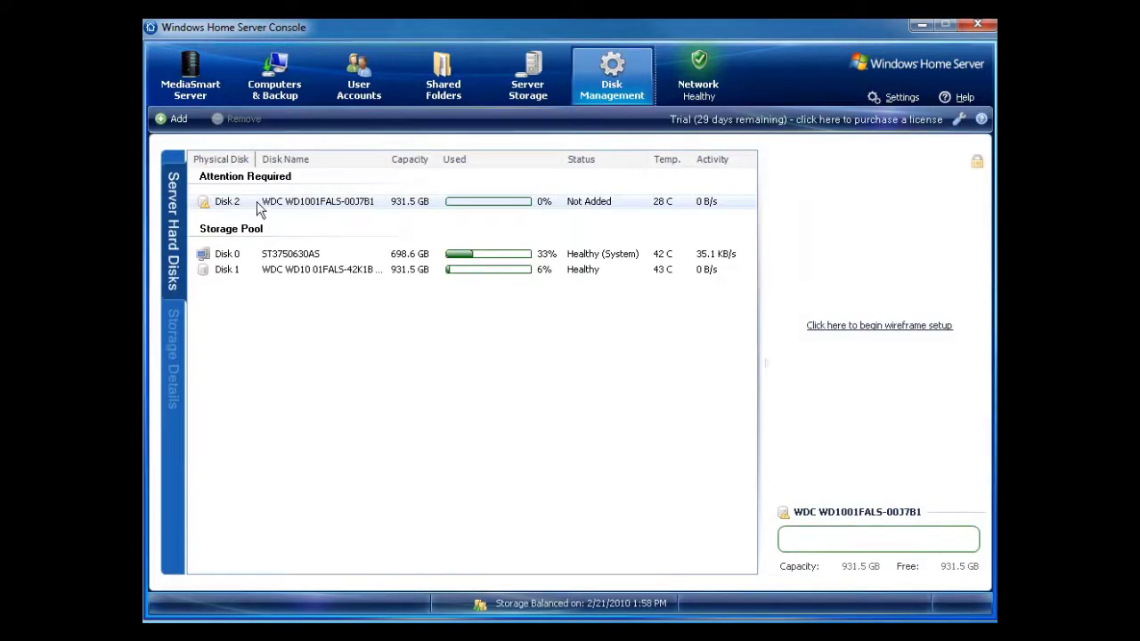
{"action": "right_click", "coordinate": [256, 201]}
Step: Mark Disk 2 for adding, tick 'Do not show this wizard next time', and finish to Server Storage
{"action": "left_click", "coordinate": [306, 216]}
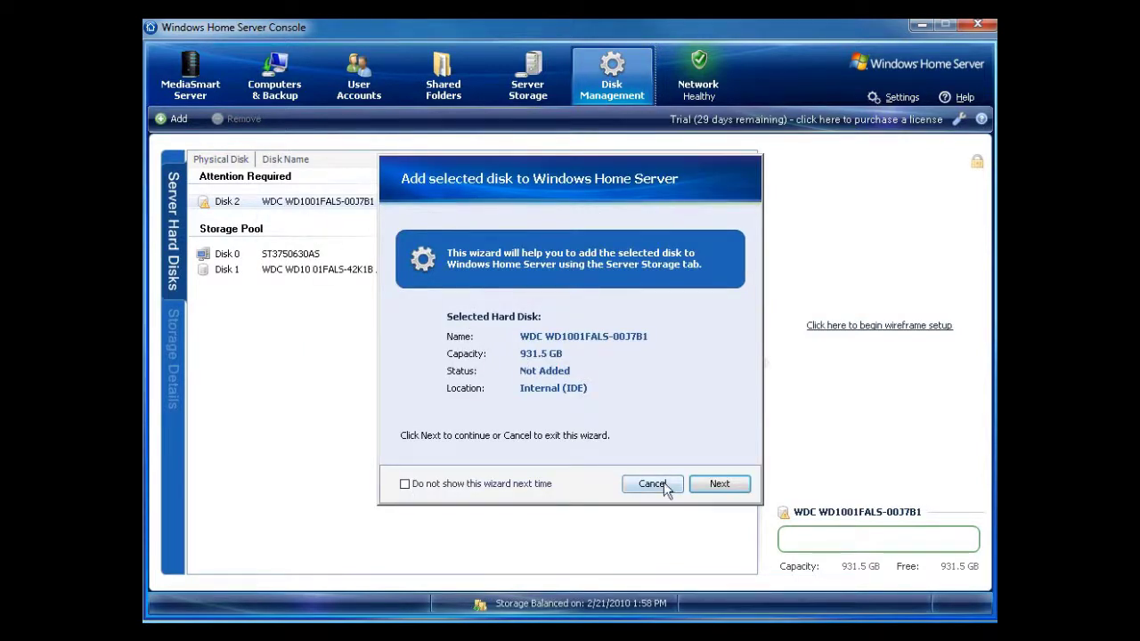
{"action": "left_click", "coordinate": [720, 488]}
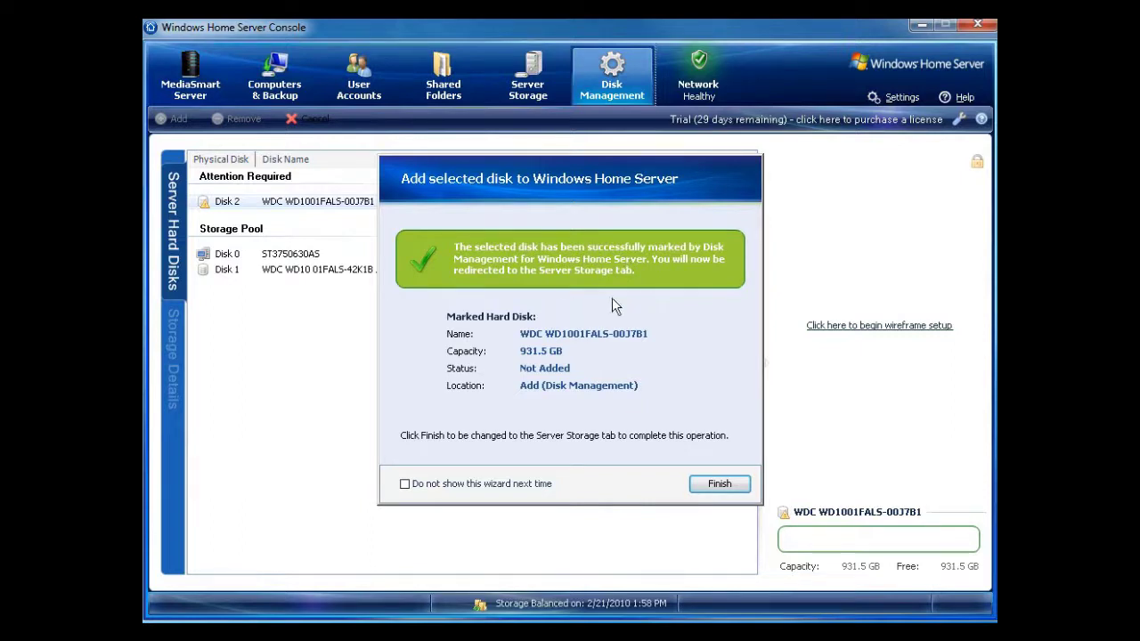
{"action": "left_click", "coordinate": [405, 485]}
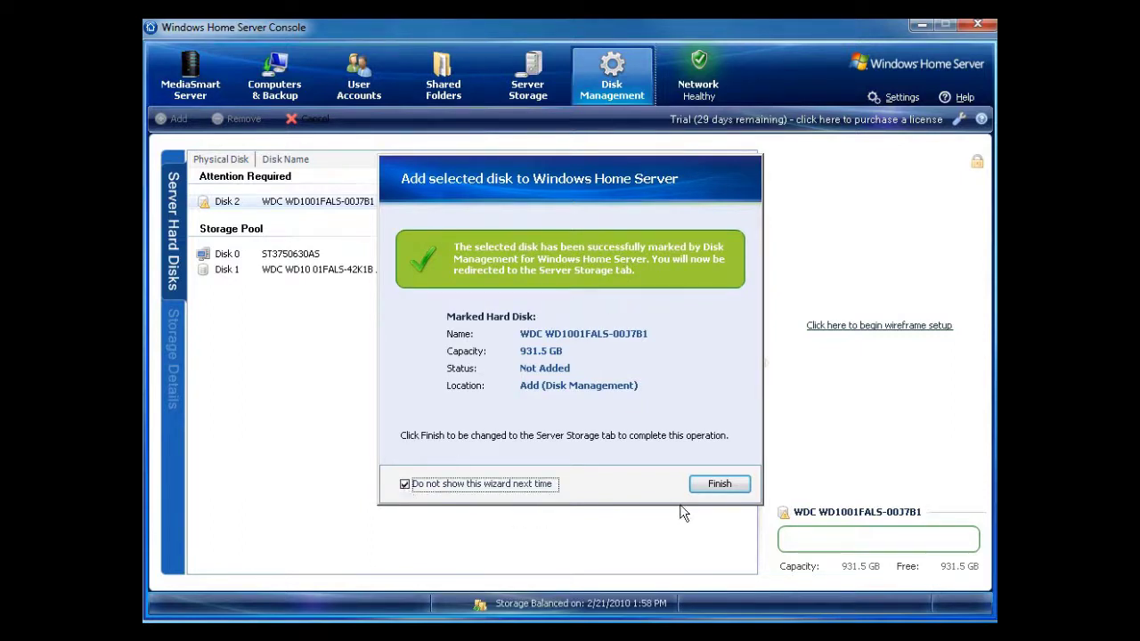
{"action": "left_click", "coordinate": [717, 489]}
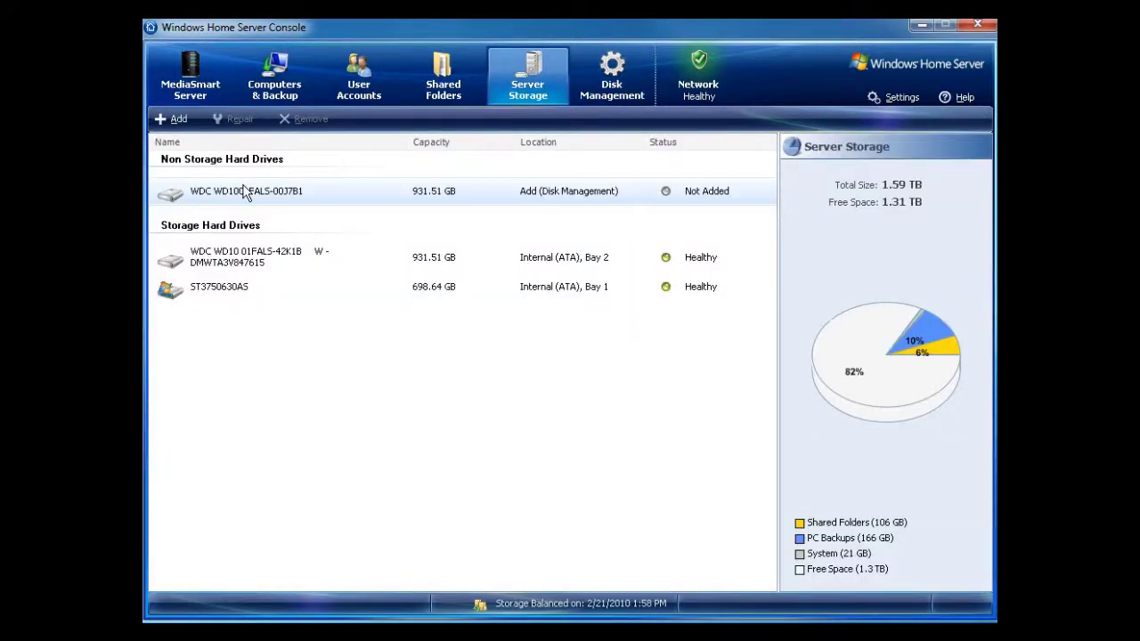
Step: Format the WDC WD1001FALS-00J7B1 drive and add it to server storage, bringing the total to 2.5 TB
{"action": "right_click", "coordinate": [243, 187]}
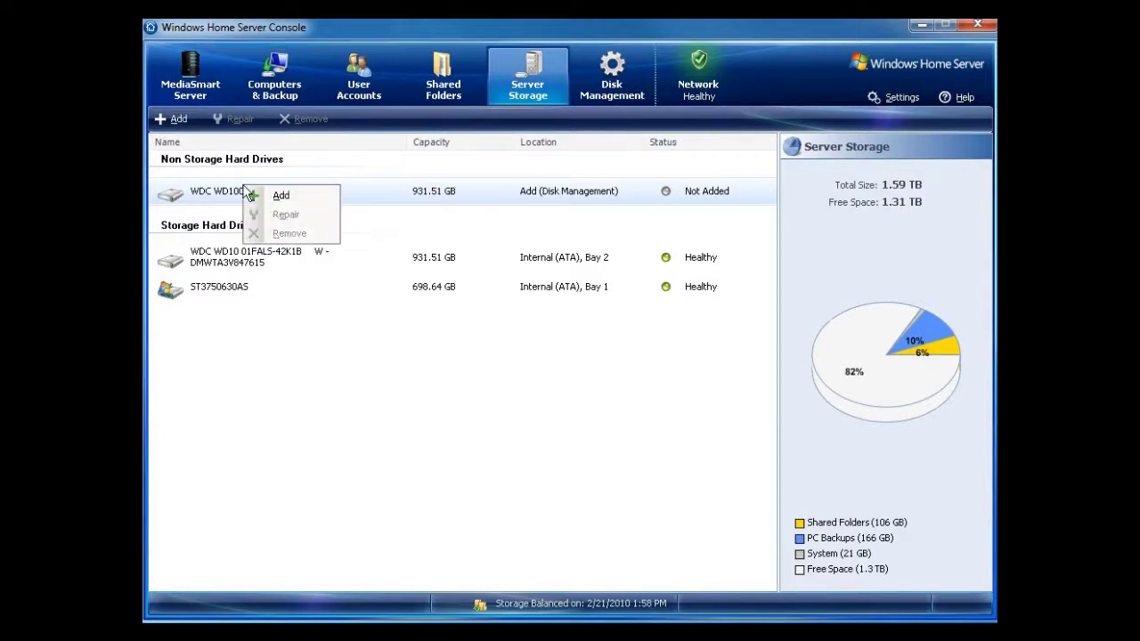
{"action": "left_click", "coordinate": [307, 196]}
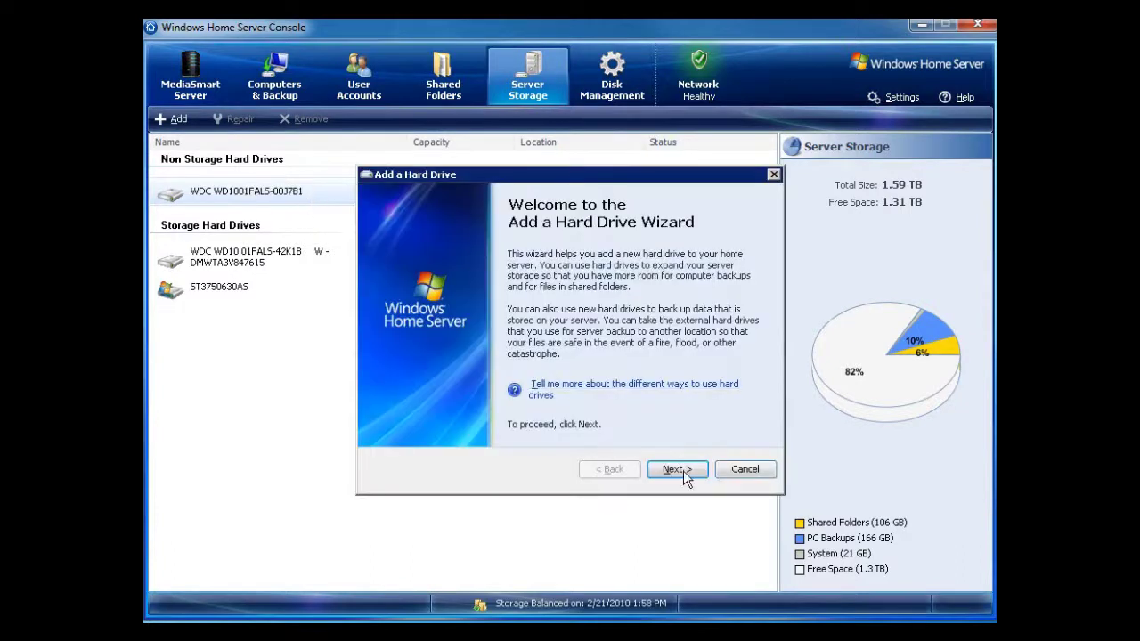
{"action": "left_click", "coordinate": [684, 473]}
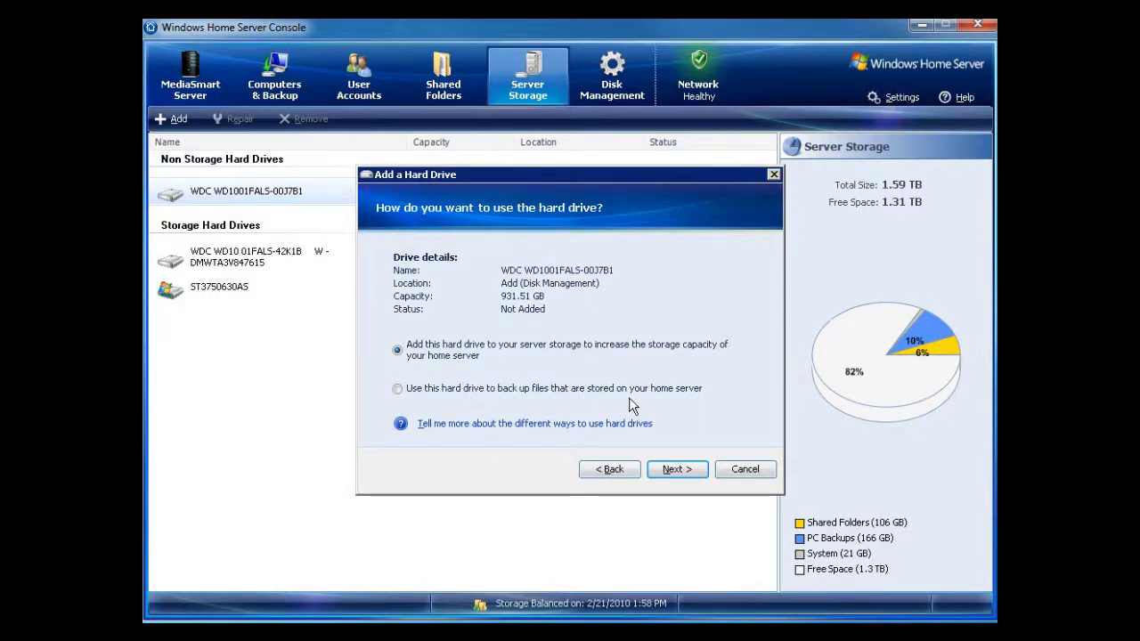
{"action": "left_click", "coordinate": [476, 350]}
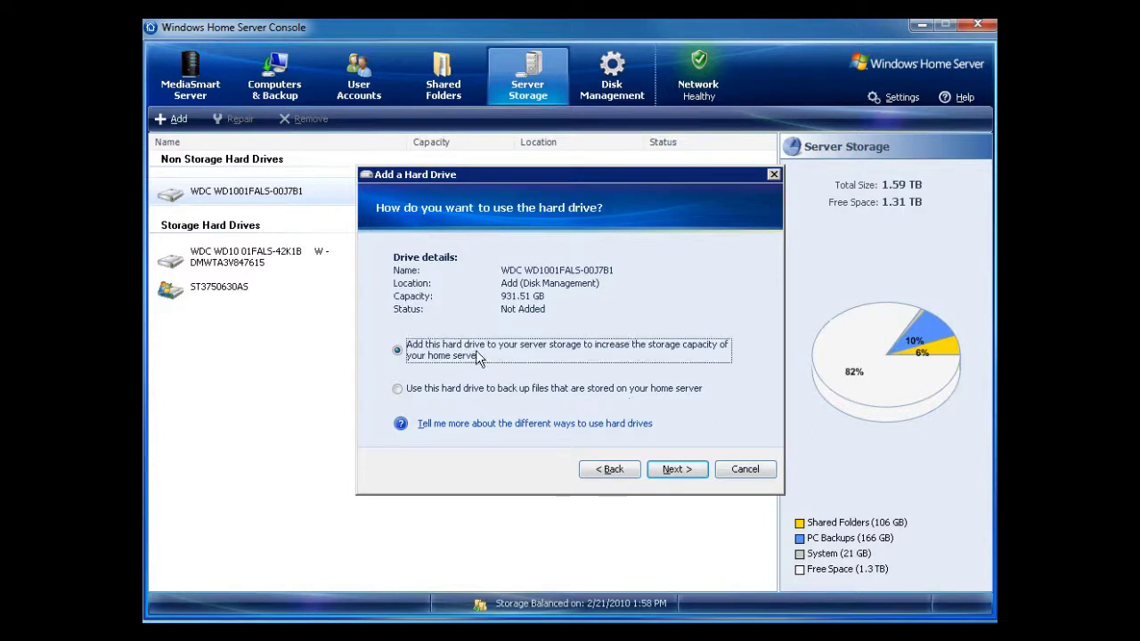
{"action": "left_click", "coordinate": [683, 469]}
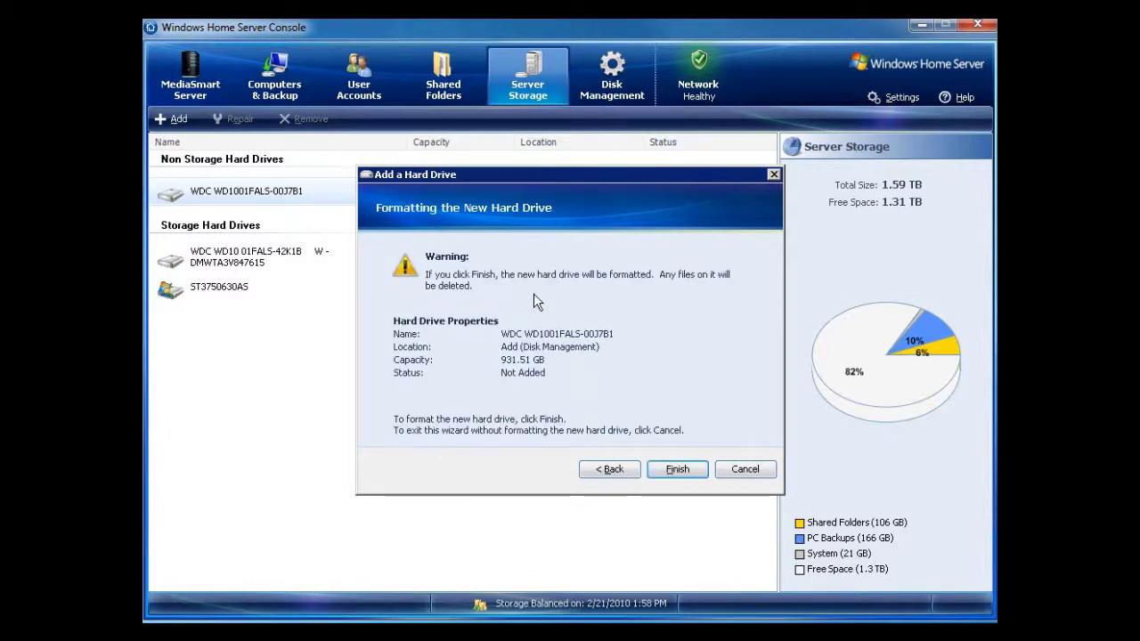
{"action": "left_click", "coordinate": [678, 472]}
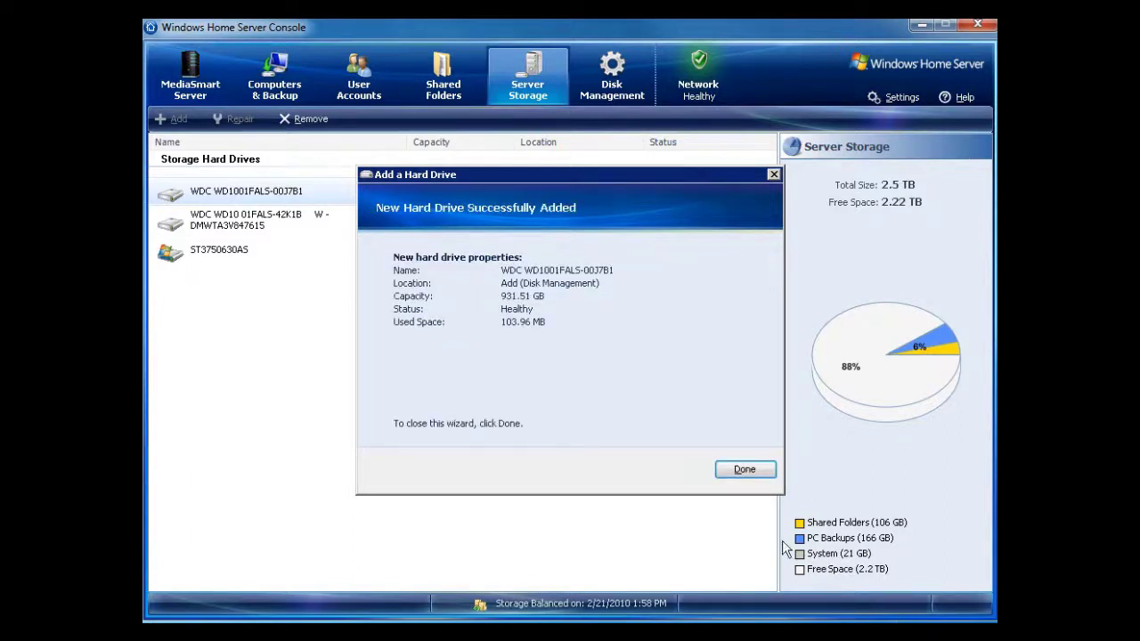
{"action": "left_click", "coordinate": [748, 474]}
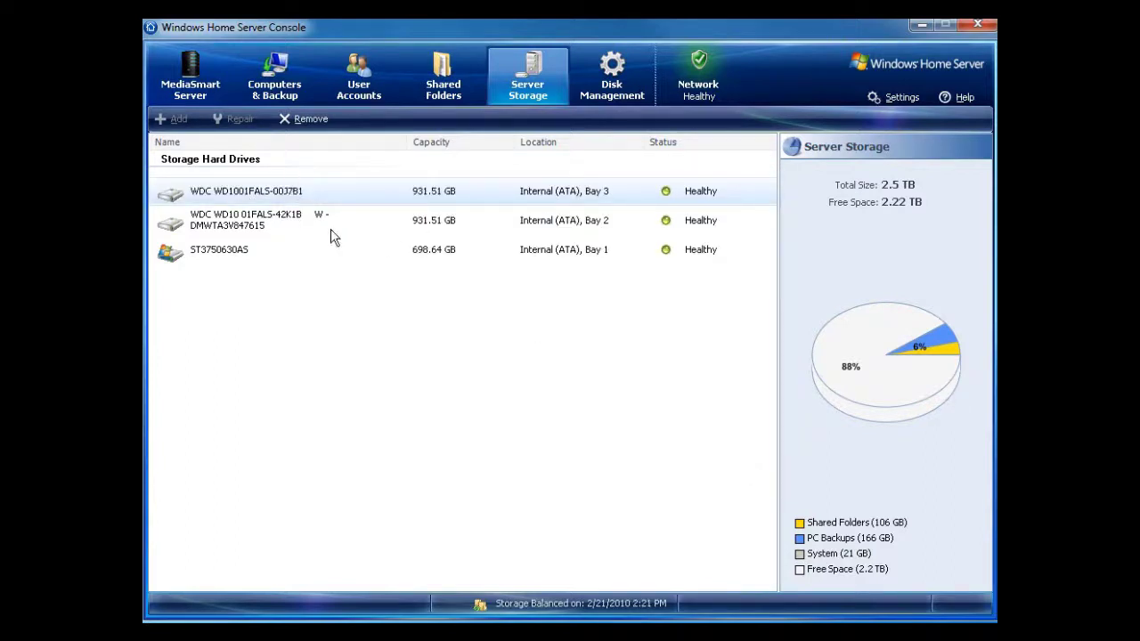
Step: Look over the Bay 2 and Bay 1 drives, then view the summaries of Disks 0, 1 and 2
{"action": "left_click", "coordinate": [269, 224]}
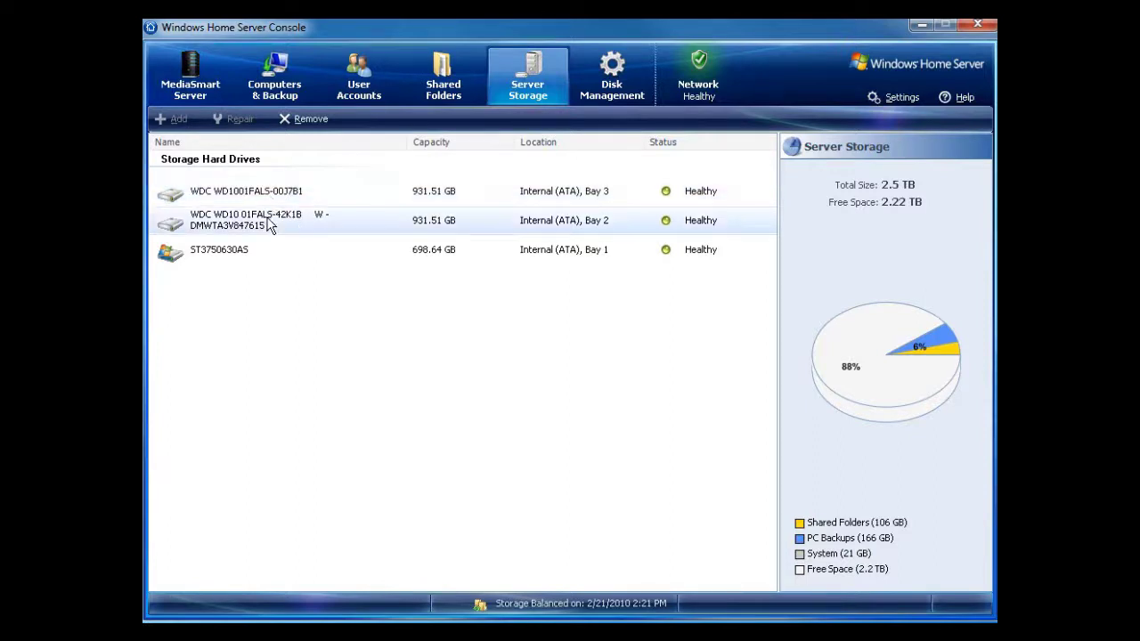
{"action": "left_click", "coordinate": [247, 253]}
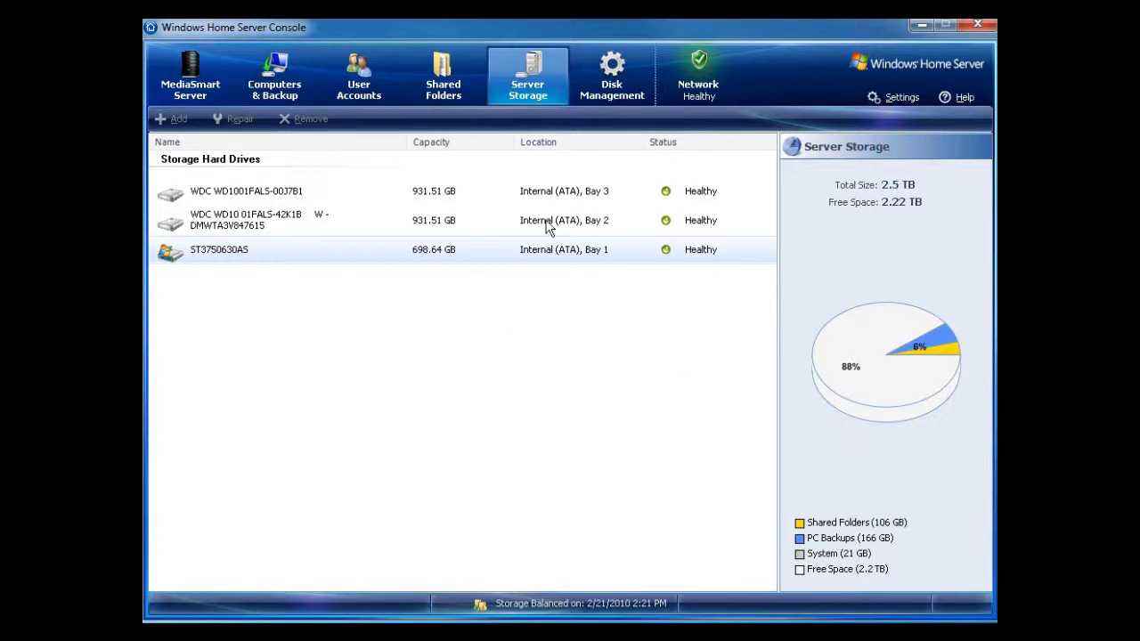
{"action": "left_click", "coordinate": [607, 95]}
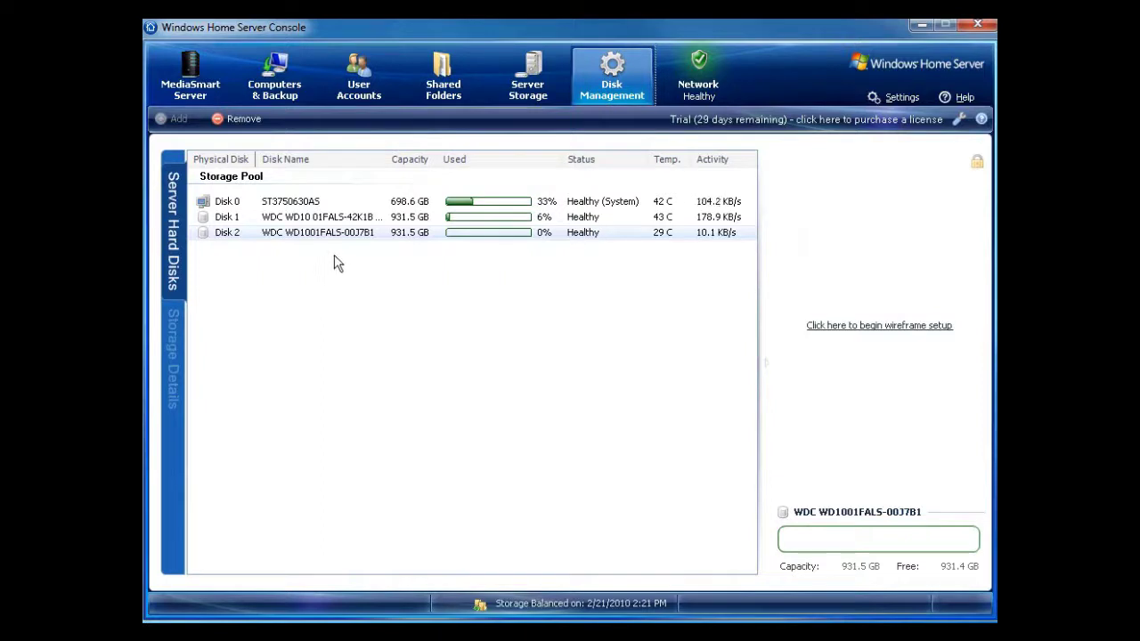
{"action": "left_click", "coordinate": [299, 206]}
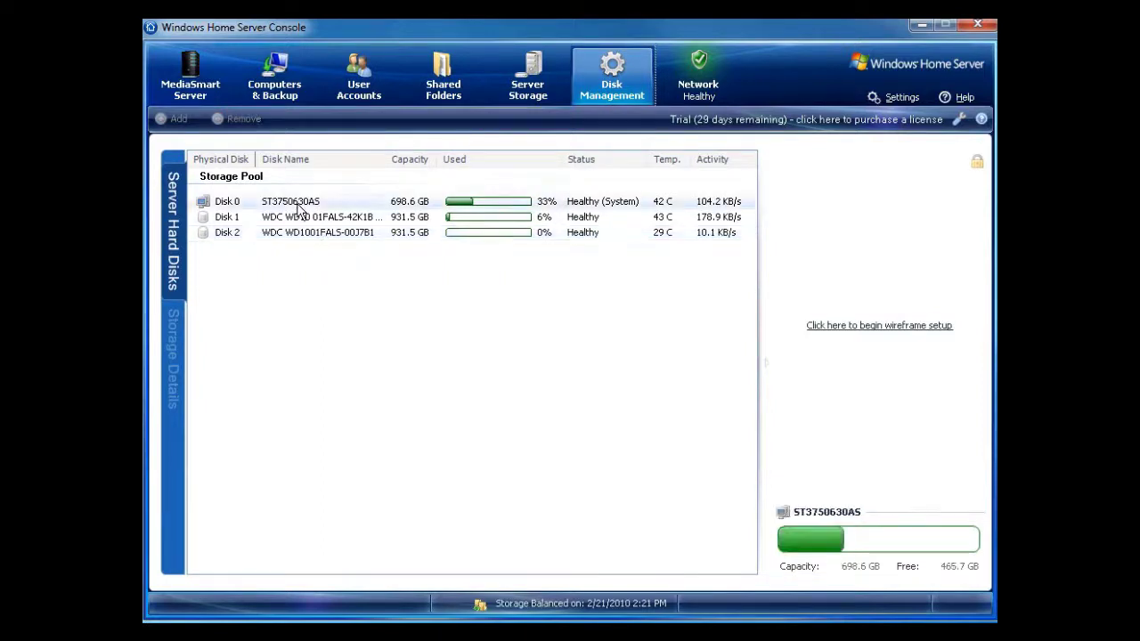
{"action": "left_click", "coordinate": [301, 219]}
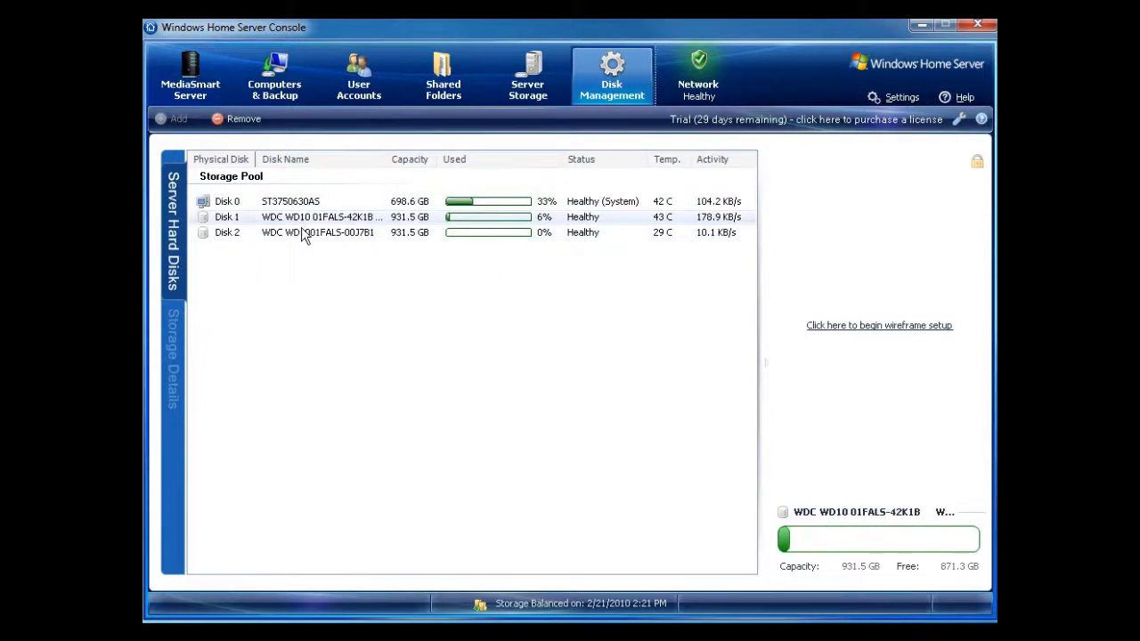
{"action": "left_click", "coordinate": [303, 232]}
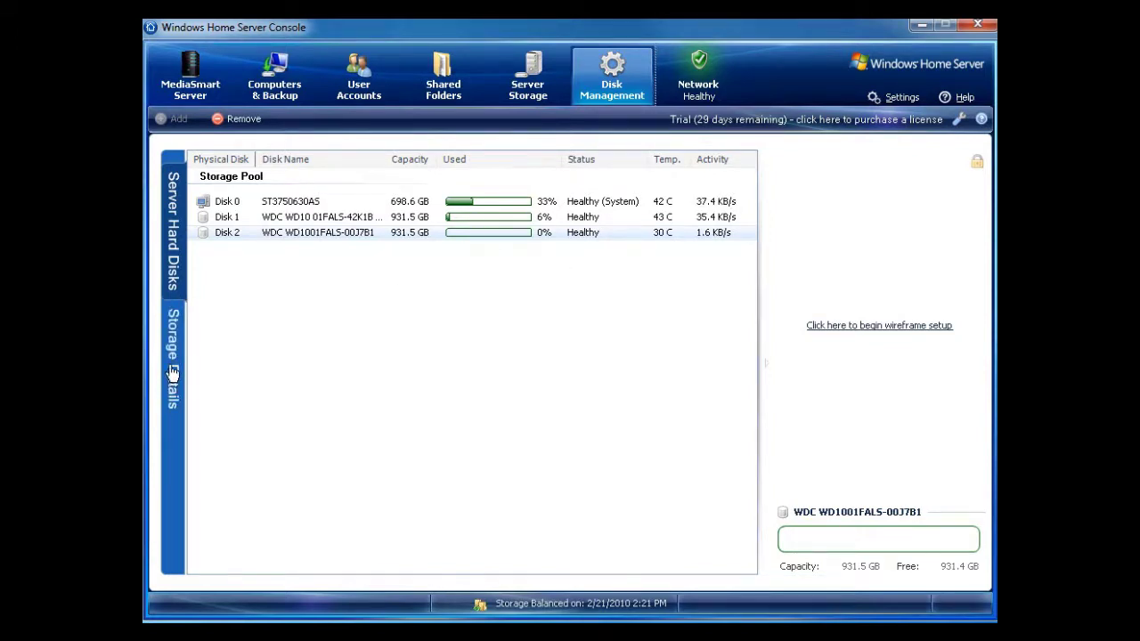
Step: Open Storage Details for Disk 1 and view the ST3750630AS disk
{"action": "left_click", "coordinate": [230, 219]}
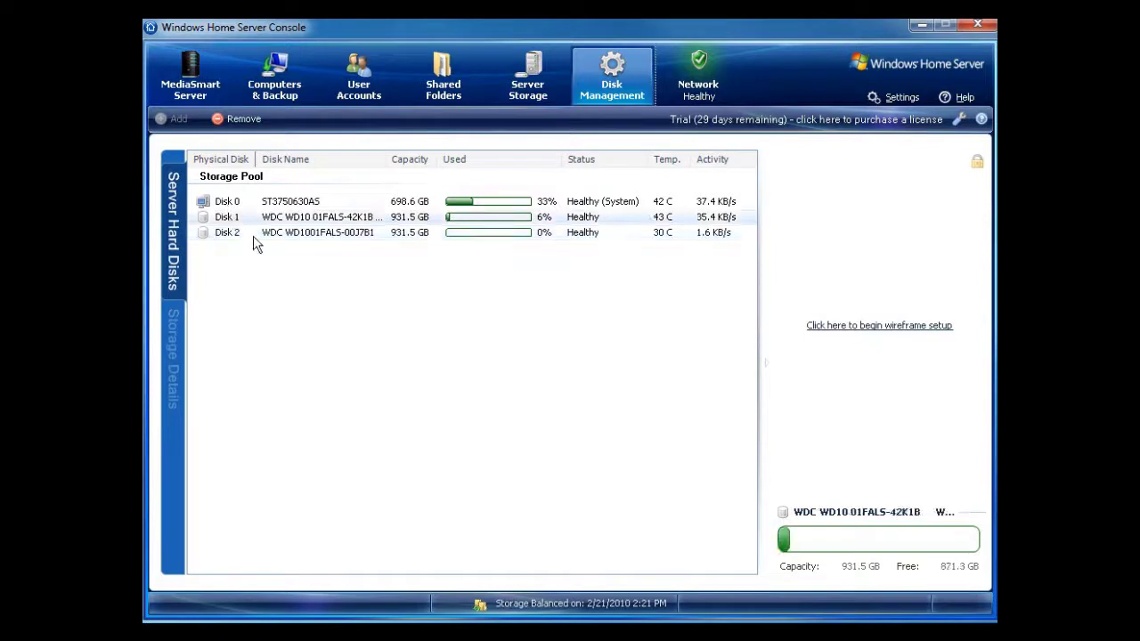
{"action": "left_click", "coordinate": [172, 368]}
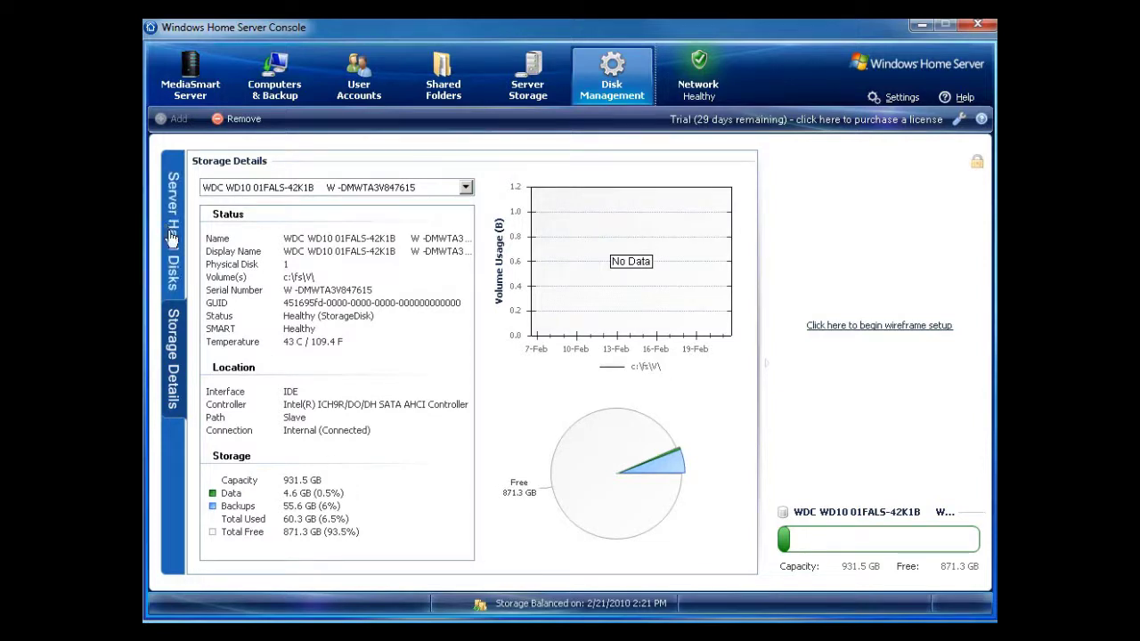
{"action": "left_click", "coordinate": [465, 188]}
{"action": "left_click", "coordinate": [331, 213]}
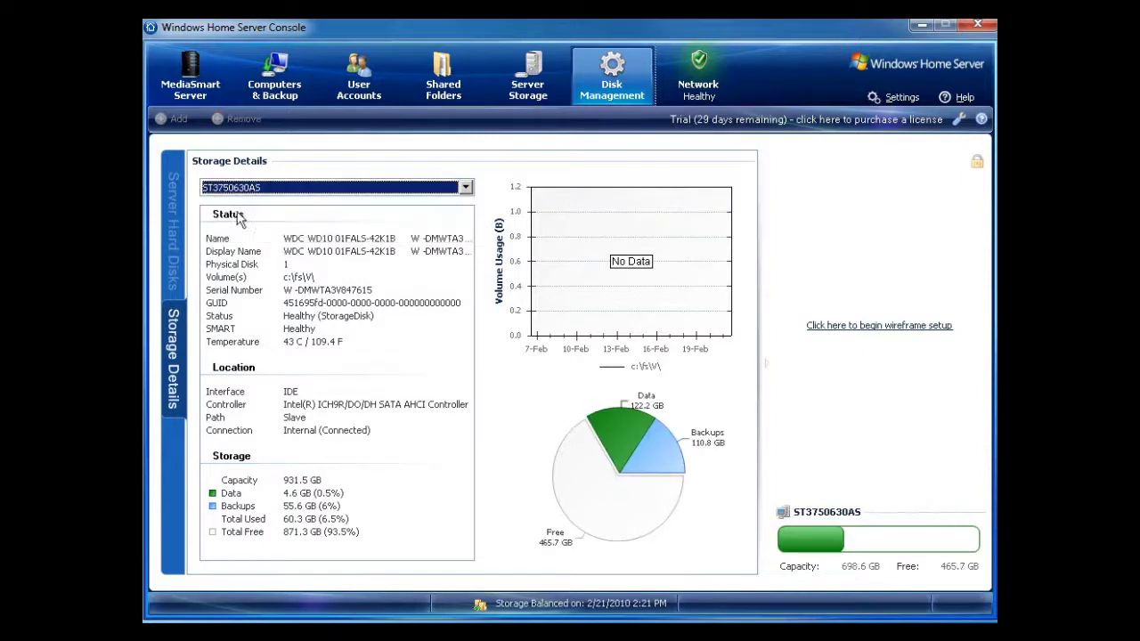
{"action": "left_click", "coordinate": [466, 187]}
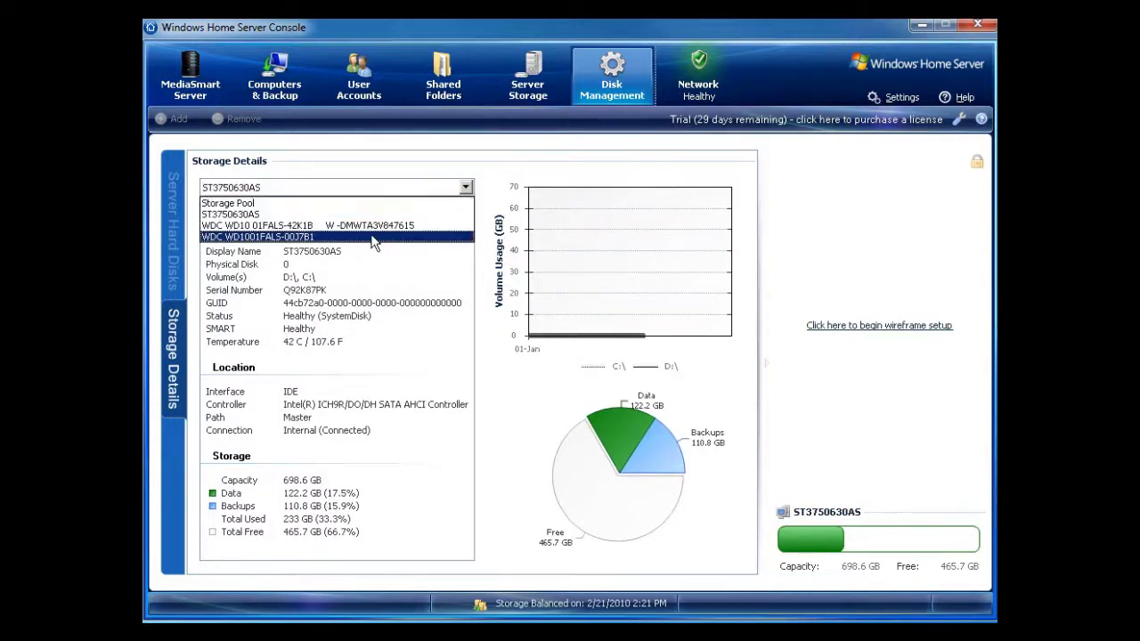
{"action": "left_click", "coordinate": [218, 218]}
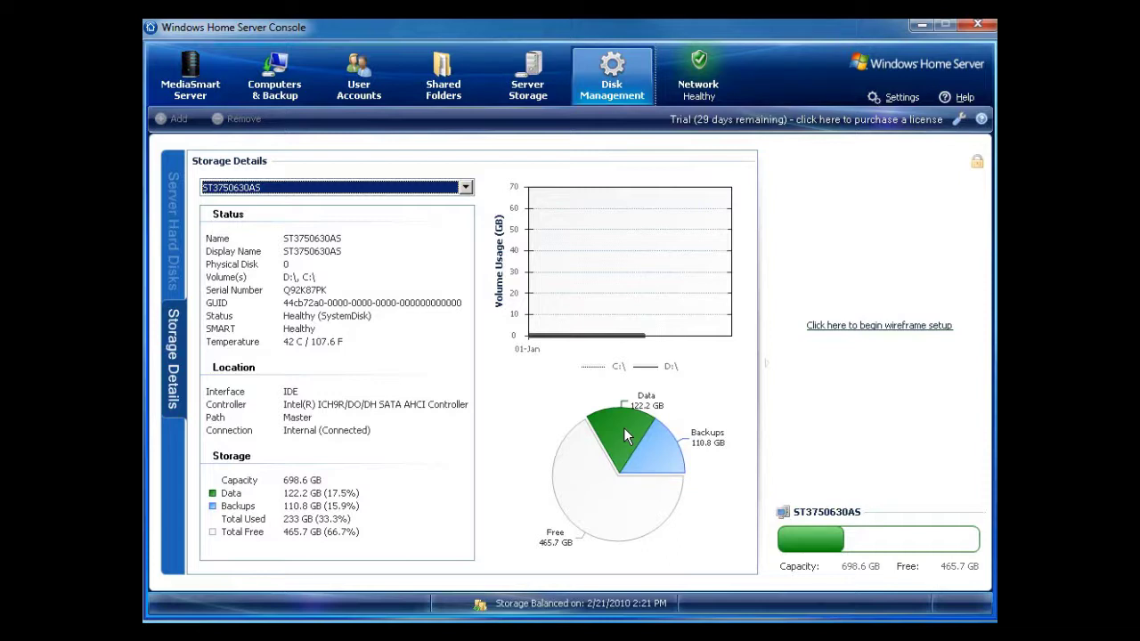
Step: View storage details for WDC WD10 01FALS-42K1B and WDC WD1001FALS-00J7B1, then return to Server Hard Disks
{"action": "left_click", "coordinate": [326, 188]}
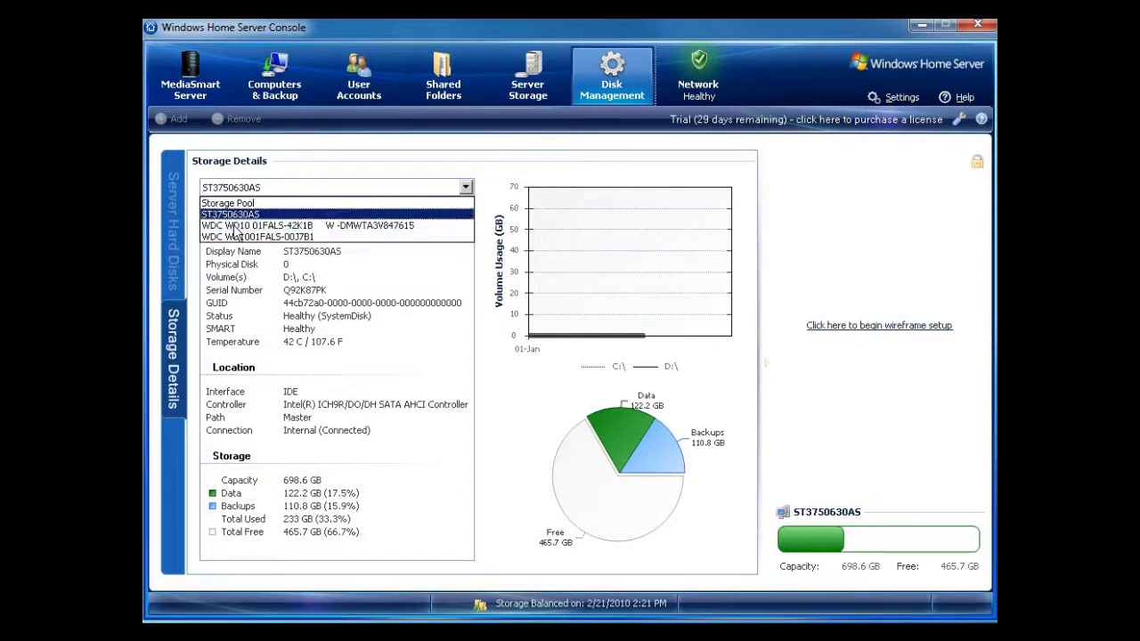
{"action": "left_click", "coordinate": [232, 228]}
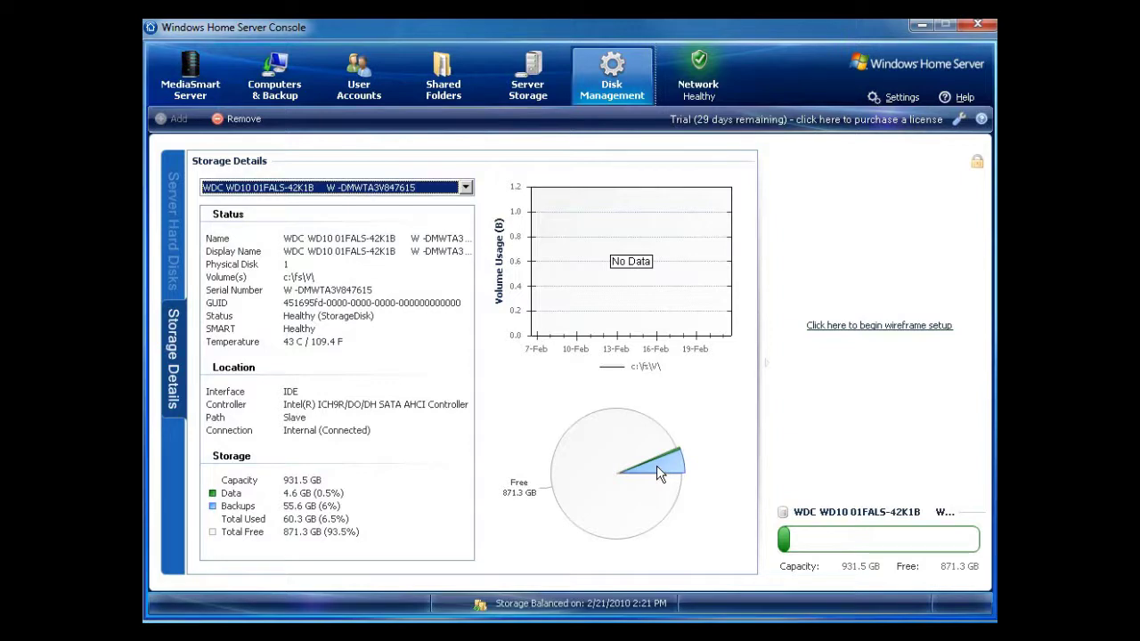
{"action": "left_click", "coordinate": [465, 187]}
{"action": "left_click", "coordinate": [261, 238]}
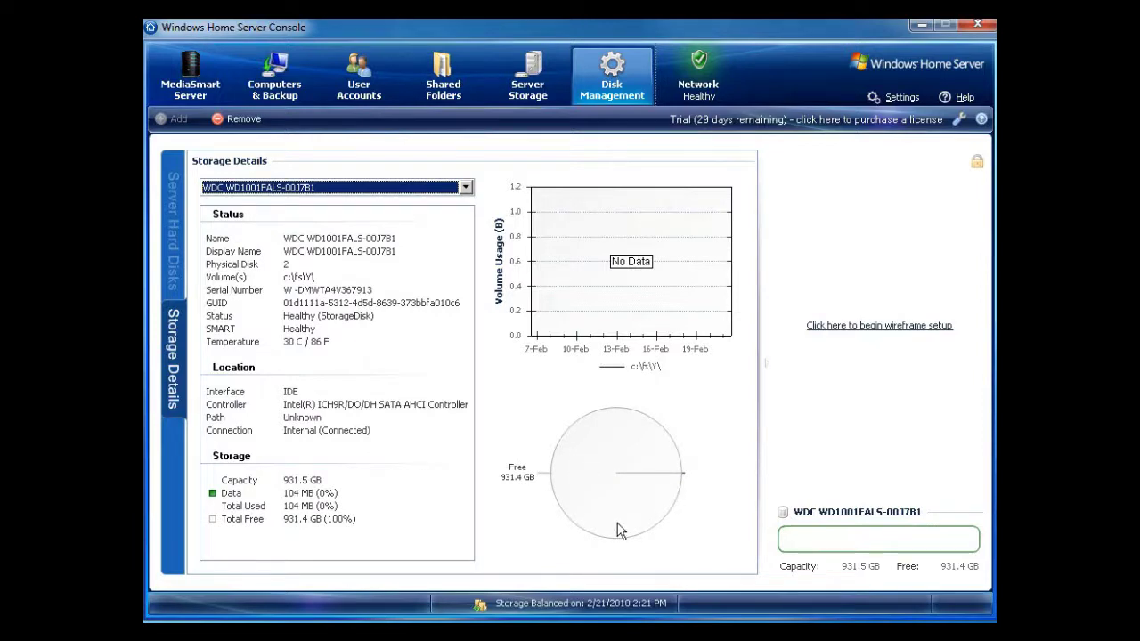
{"action": "left_click", "coordinate": [175, 235]}
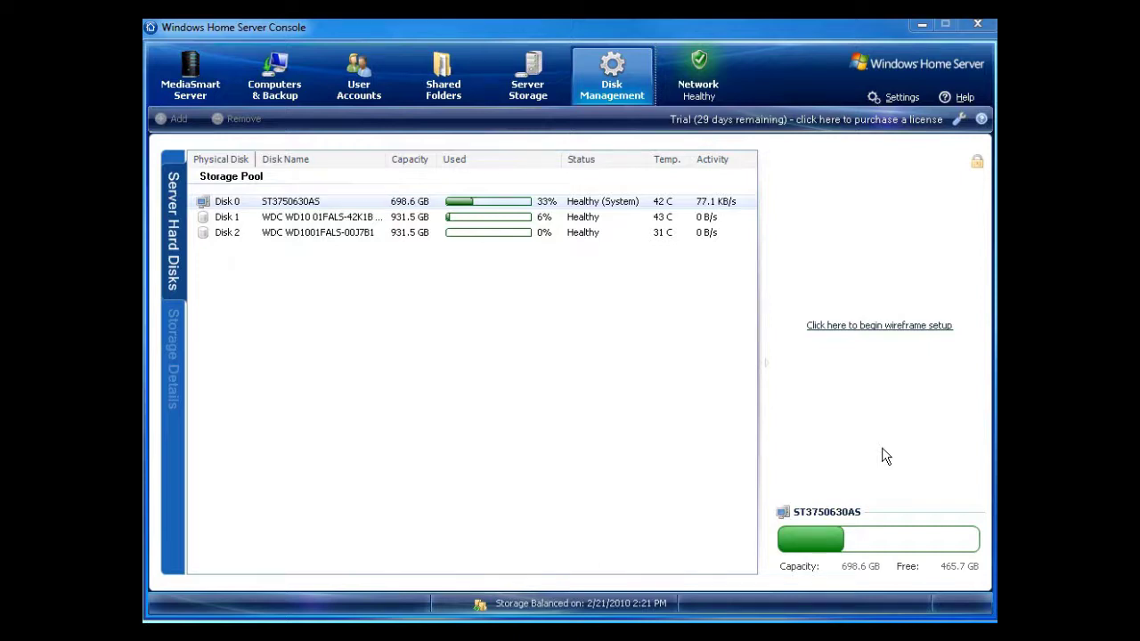
{"action": "left_click", "coordinate": [880, 326]}
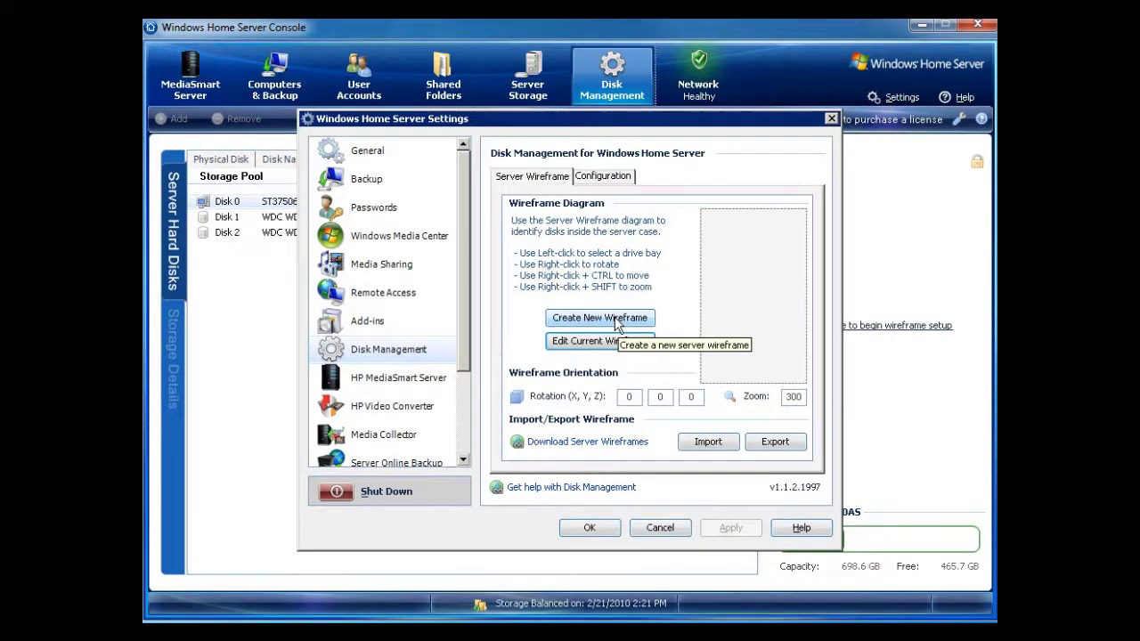
Step: Create a new server wireframe and add a 3.5" Drive Bay as its first bay
{"action": "left_click", "coordinate": [601, 318]}
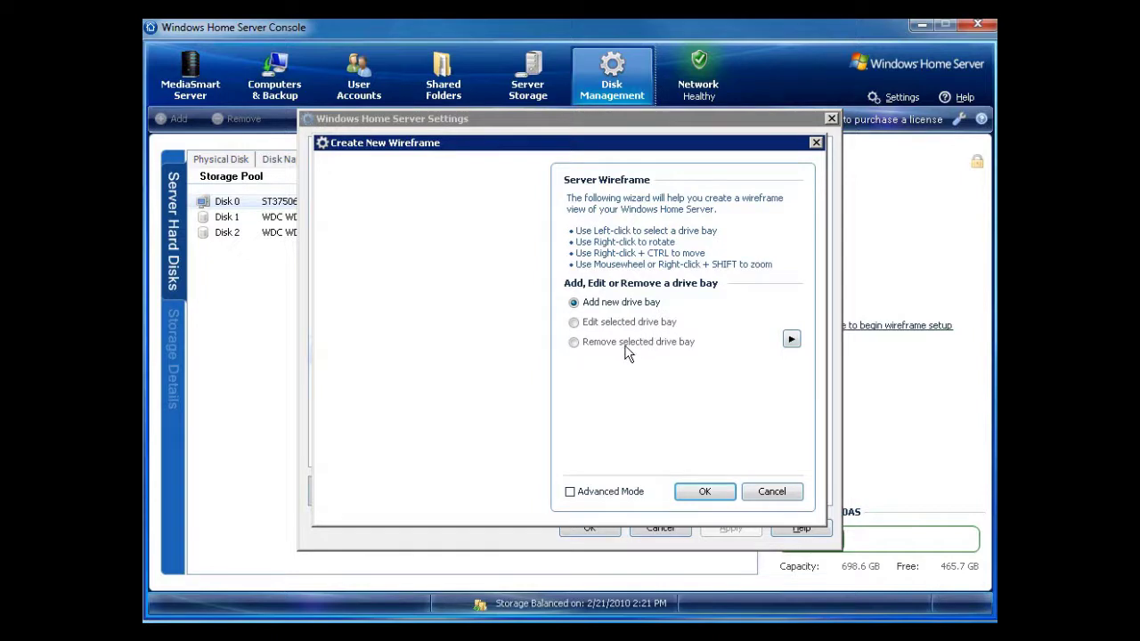
{"action": "left_click", "coordinate": [792, 338]}
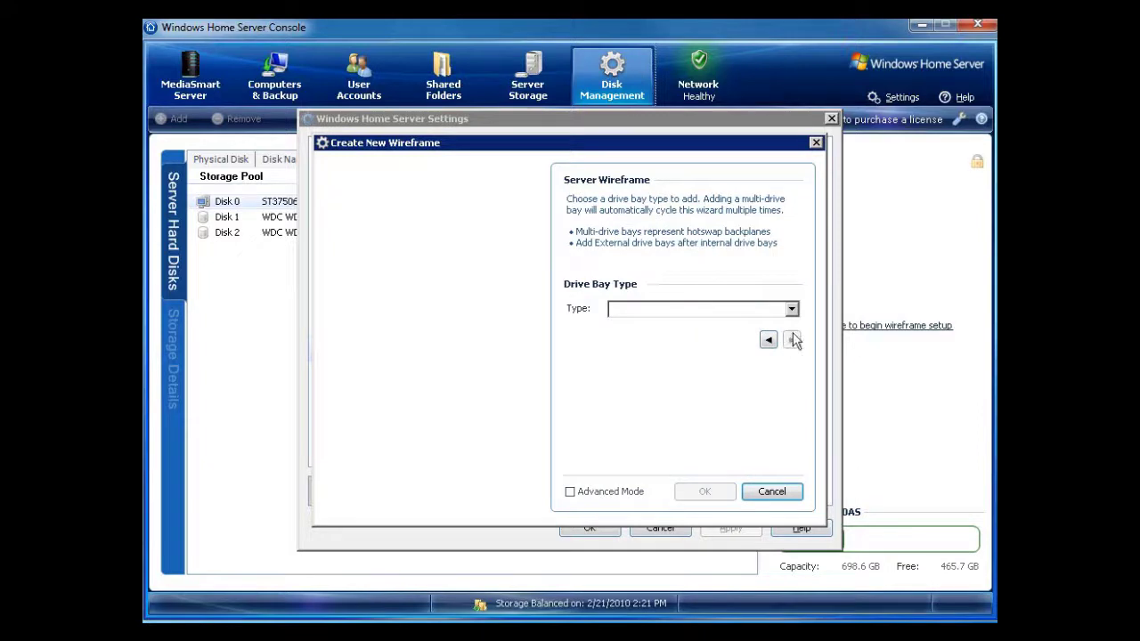
{"action": "left_click", "coordinate": [792, 310]}
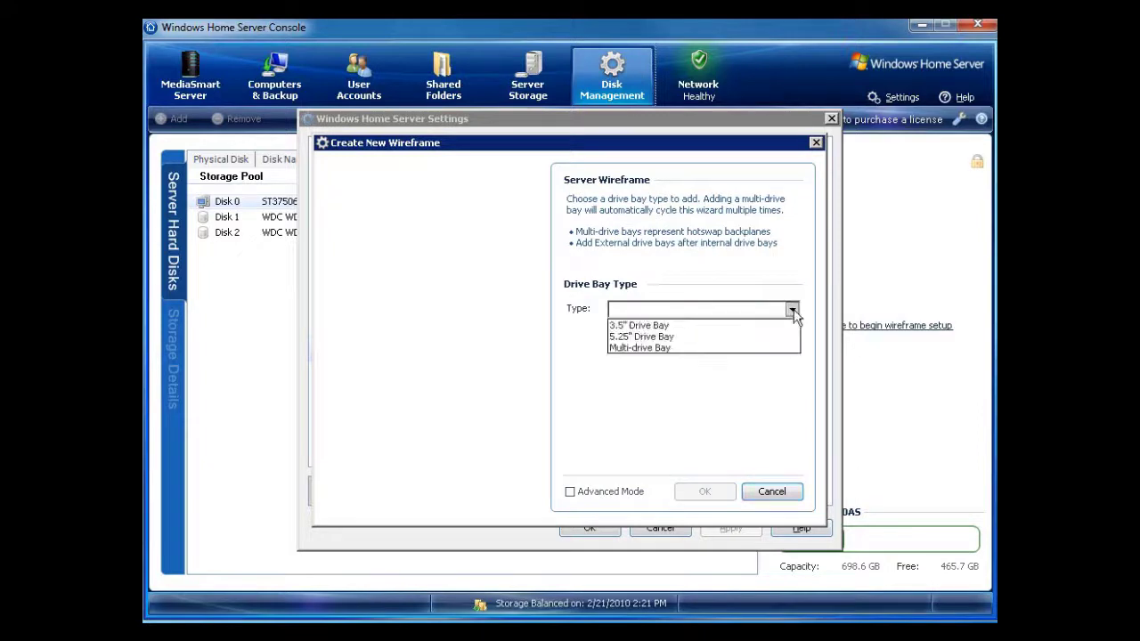
{"action": "left_click", "coordinate": [684, 325]}
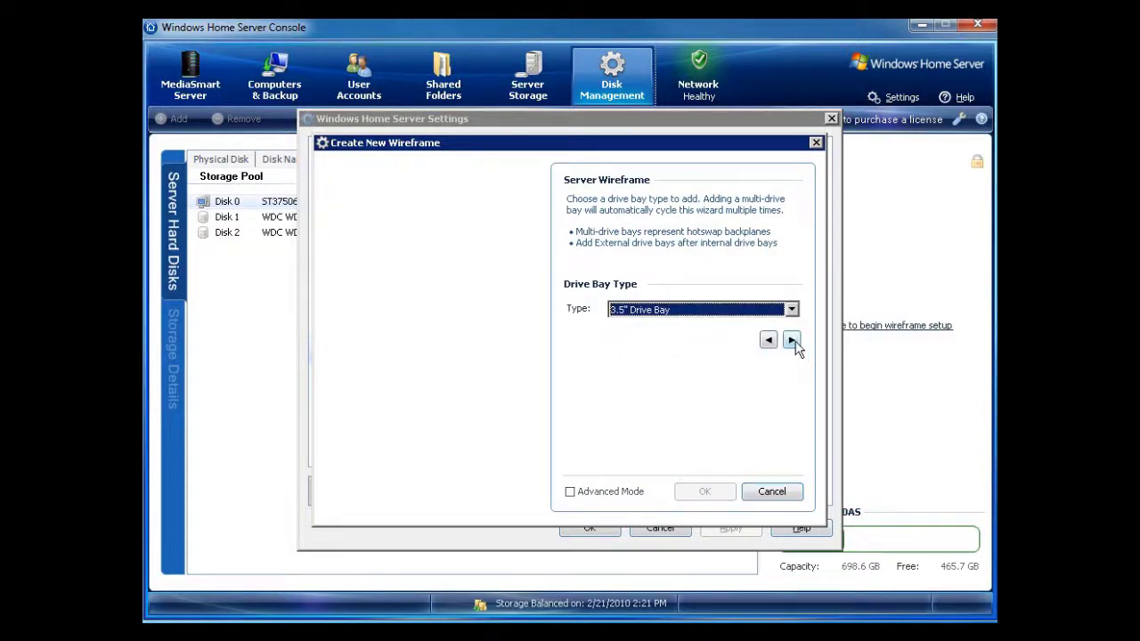
{"action": "left_click", "coordinate": [792, 341]}
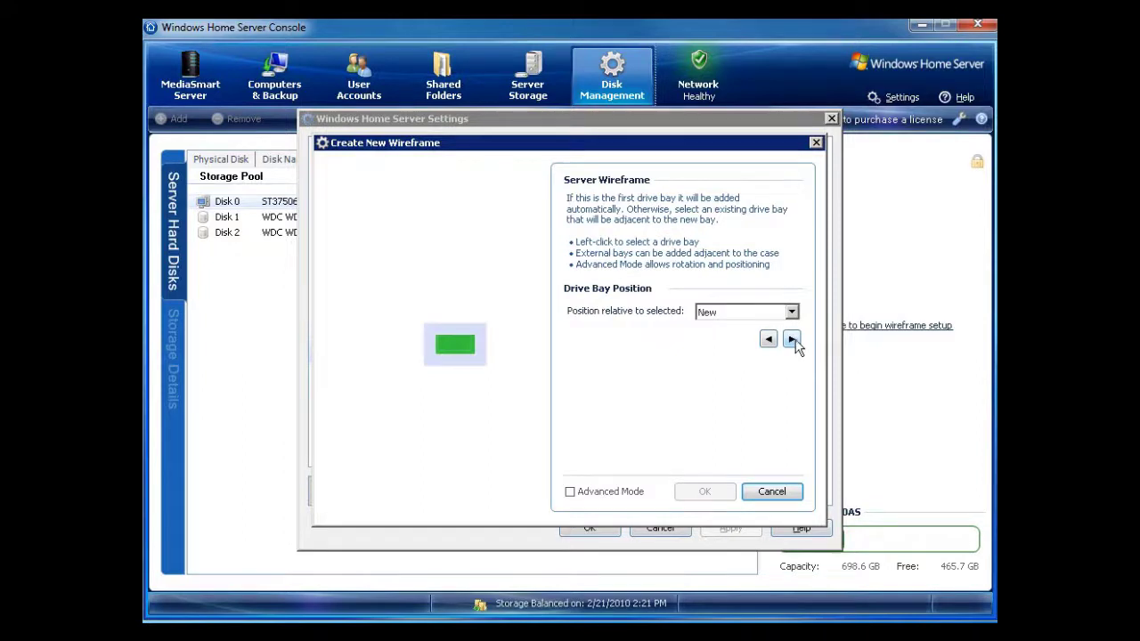
{"action": "left_click", "coordinate": [792, 341]}
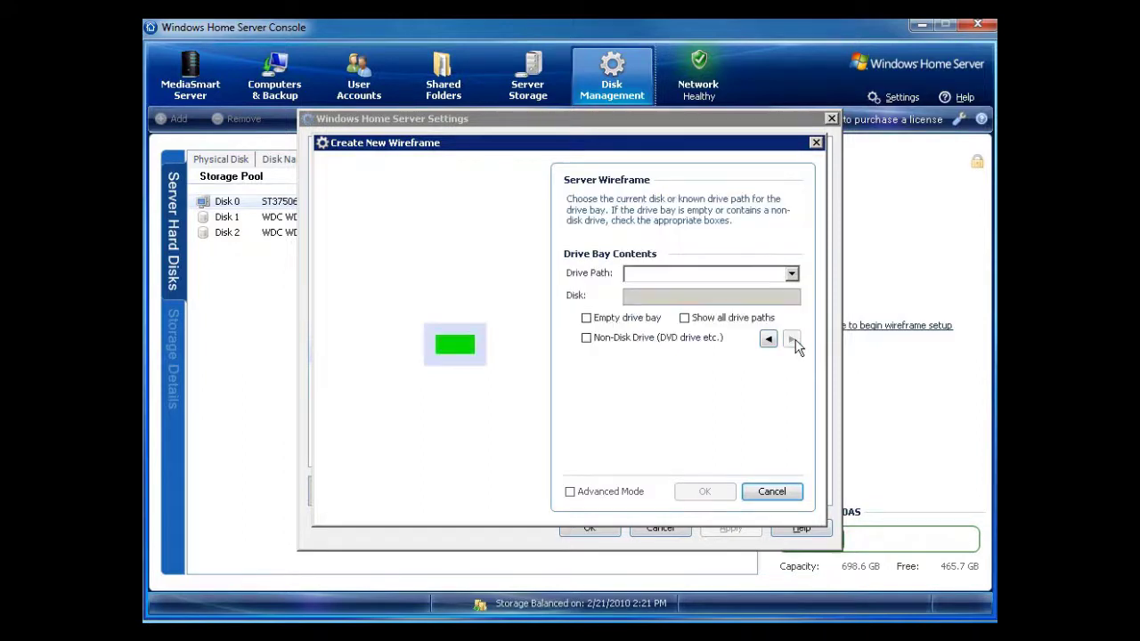
Step: Assign drive path 0:0:0:0 (ST3750630AS) to the first bay and confirm it
{"action": "left_click", "coordinate": [792, 275]}
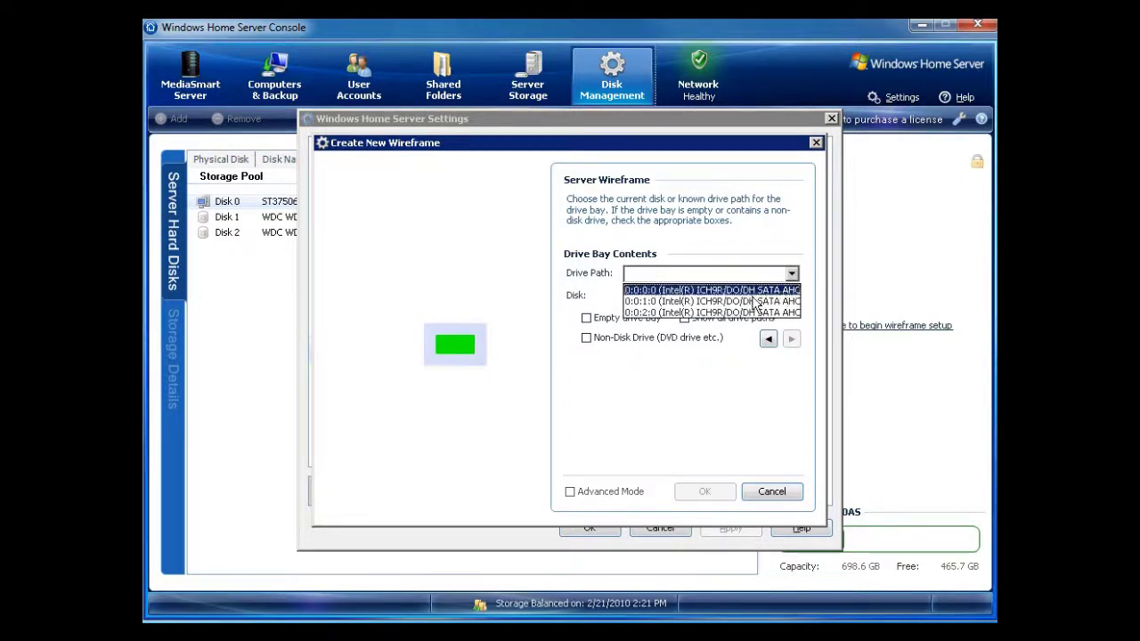
{"action": "left_click", "coordinate": [763, 290]}
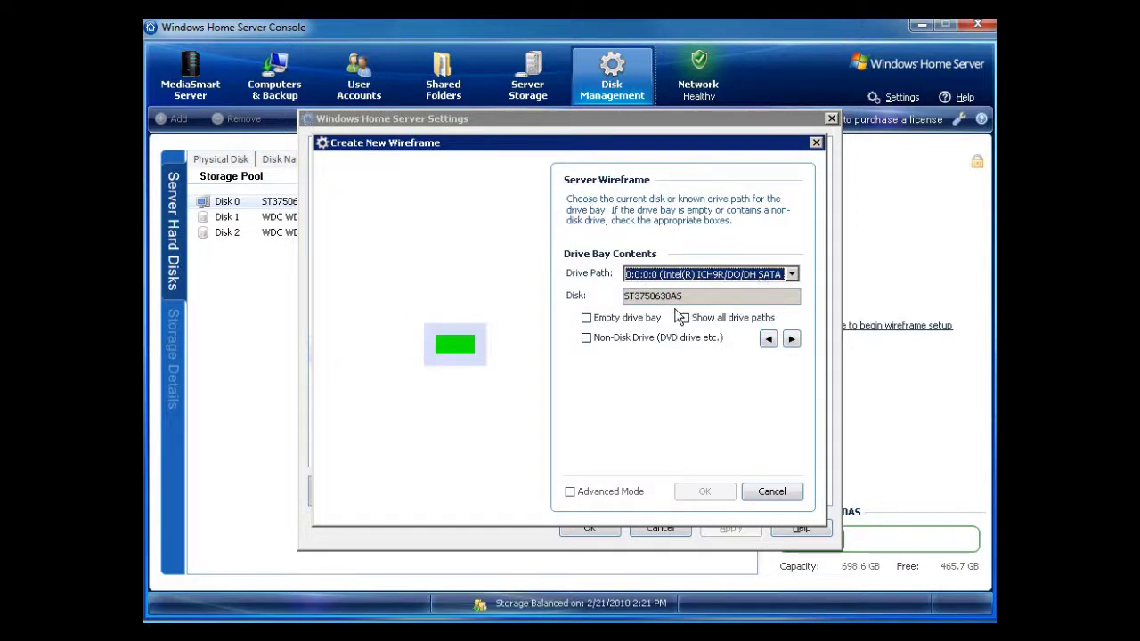
{"action": "left_click", "coordinate": [791, 274]}
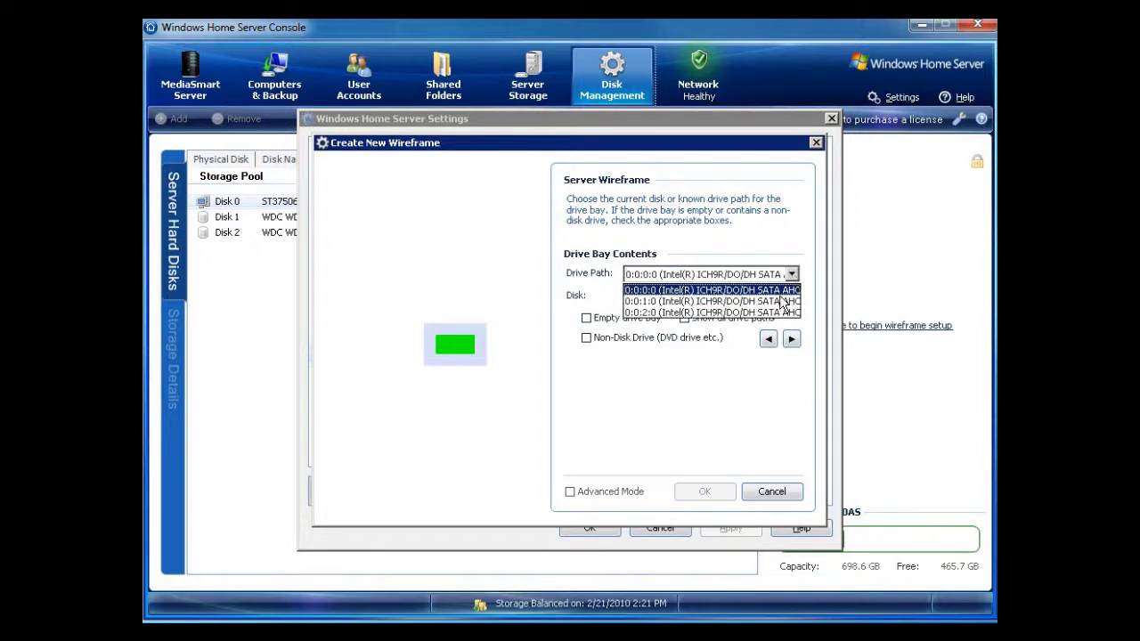
{"action": "left_click", "coordinate": [781, 303]}
{"action": "left_click", "coordinate": [791, 275]}
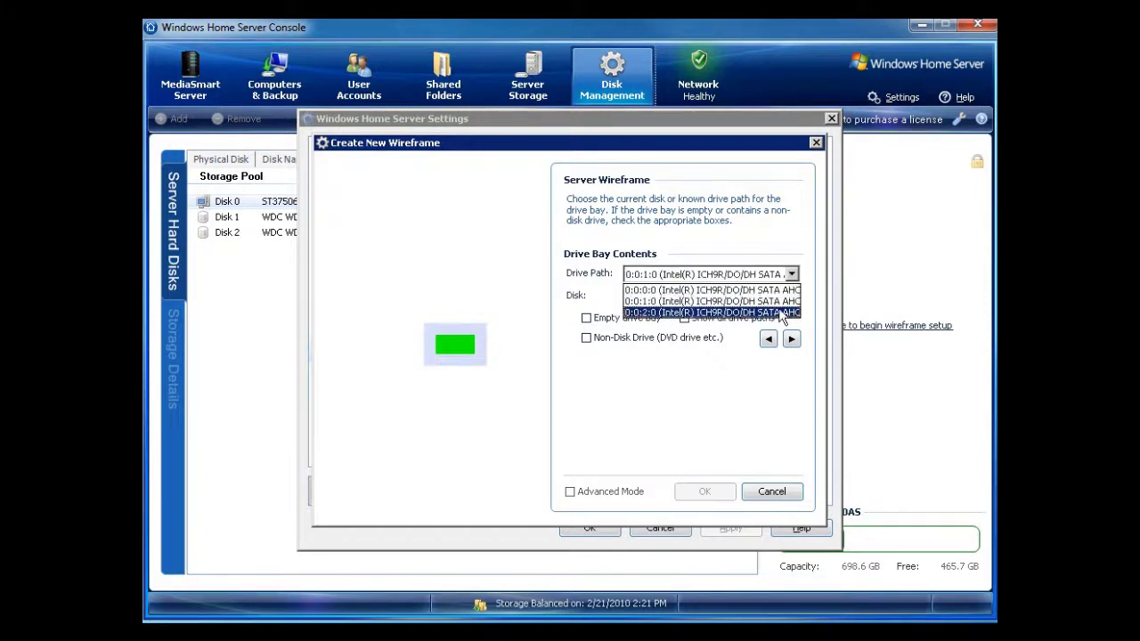
{"action": "left_click", "coordinate": [787, 314]}
{"action": "left_click", "coordinate": [791, 274]}
{"action": "left_click", "coordinate": [744, 287]}
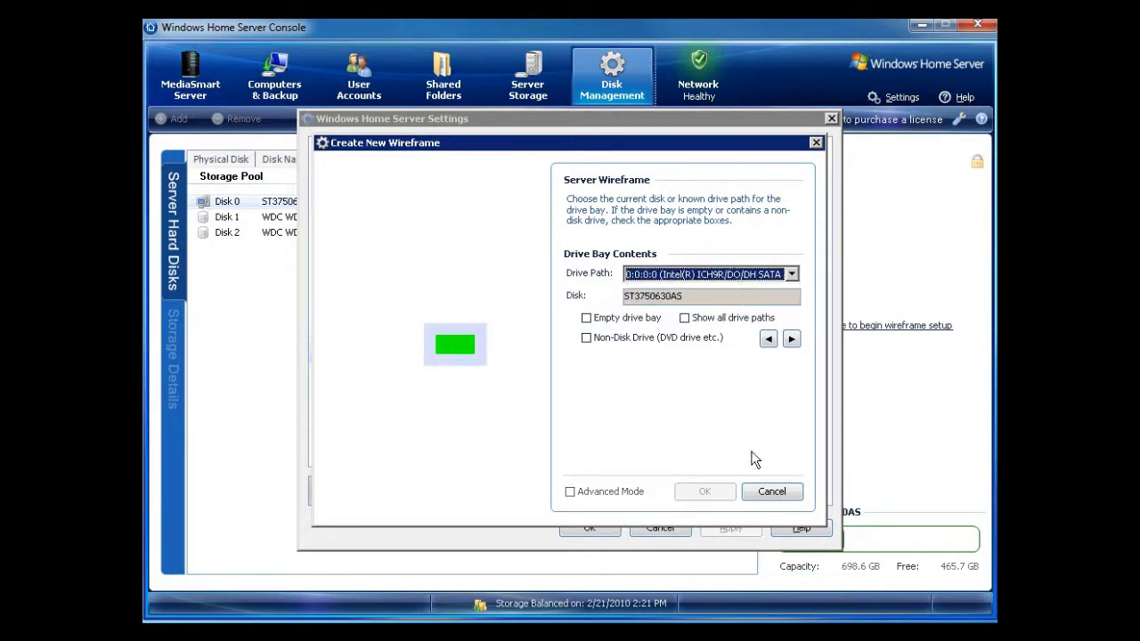
{"action": "left_click", "coordinate": [792, 340]}
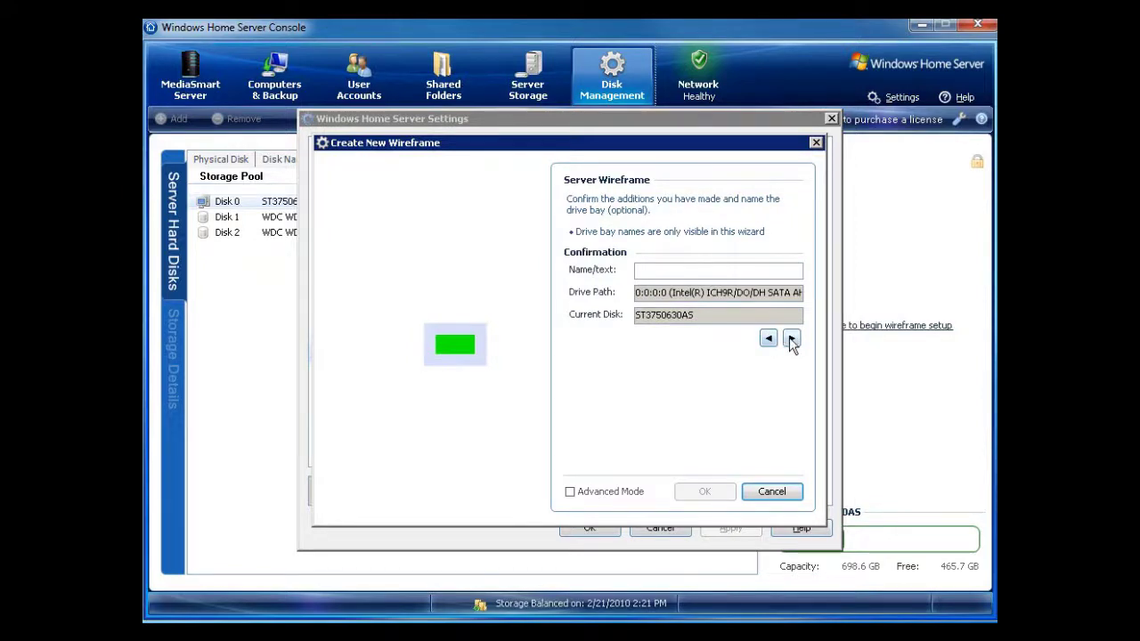
{"action": "left_click", "coordinate": [792, 339]}
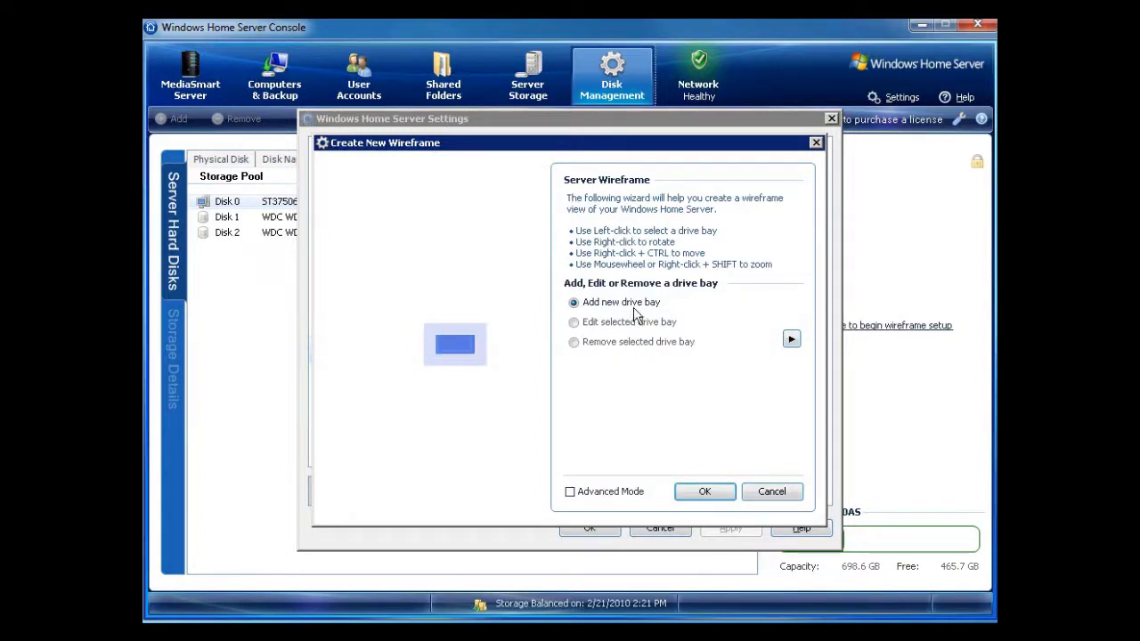
{"action": "left_click", "coordinate": [791, 340]}
Step: Add a second 3.5" Drive Bay positioned above the existing bay
{"action": "left_click", "coordinate": [792, 308]}
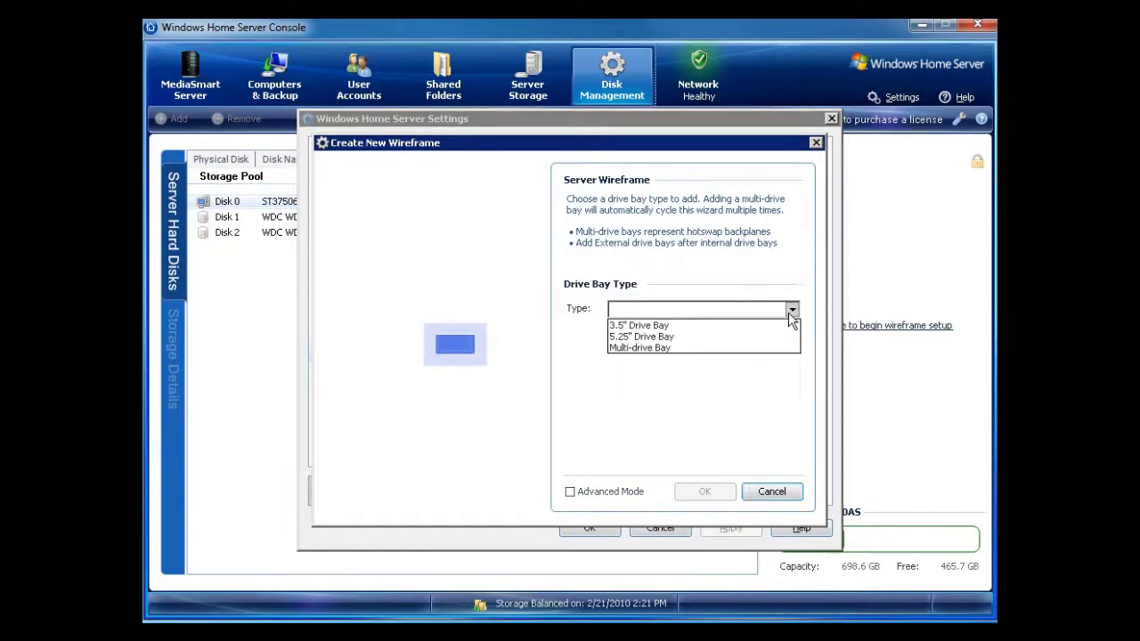
{"action": "left_click", "coordinate": [643, 325]}
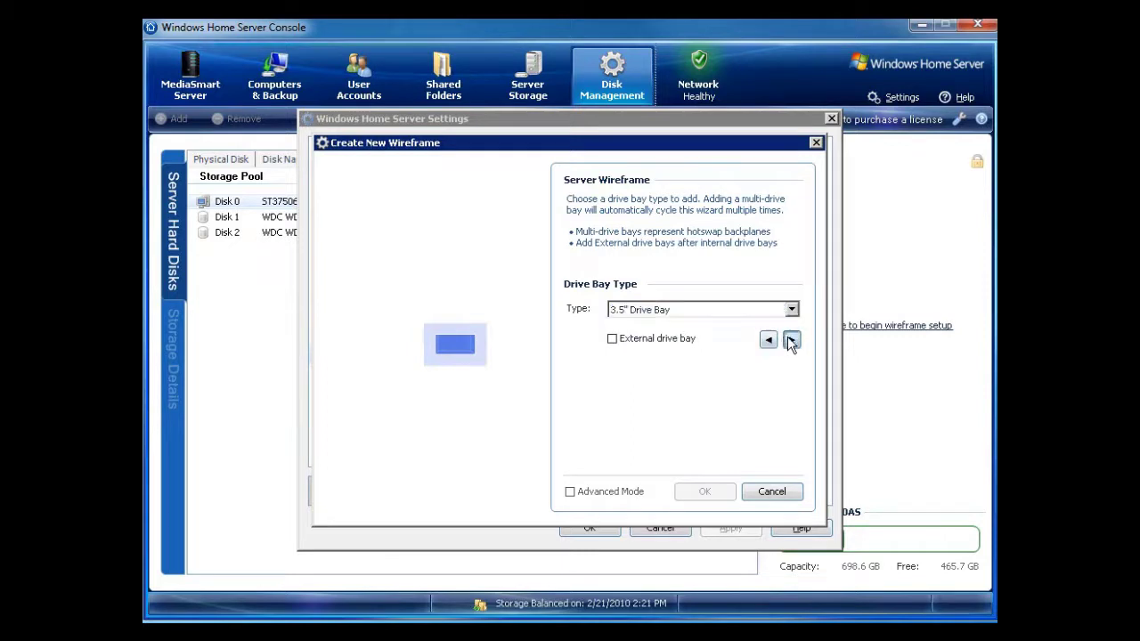
{"action": "left_click", "coordinate": [791, 339]}
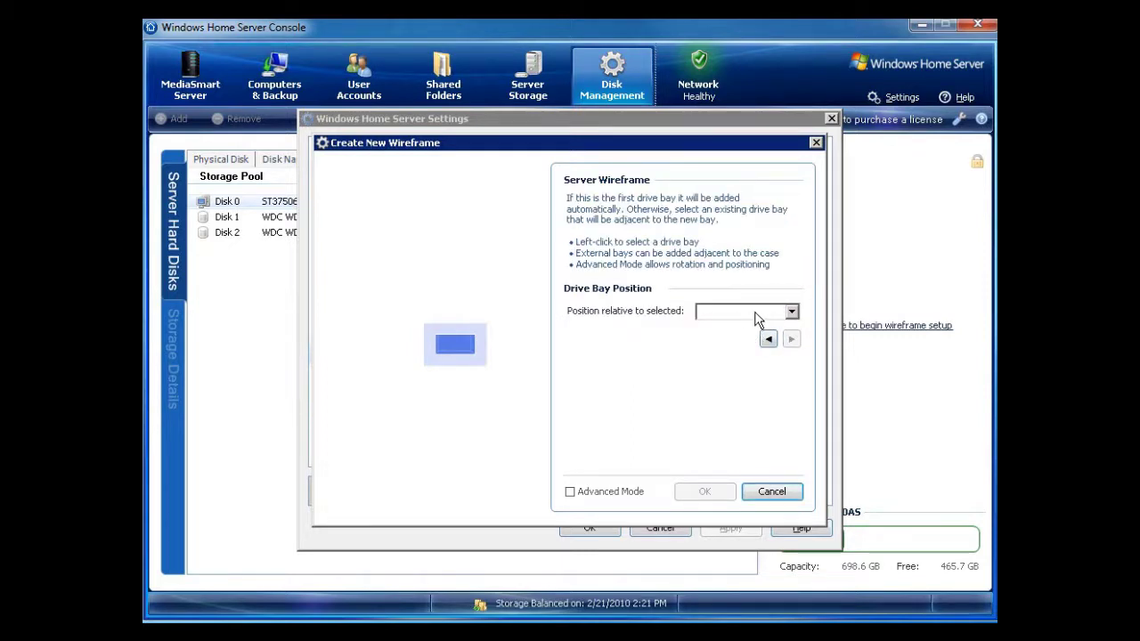
{"action": "left_click", "coordinate": [755, 314]}
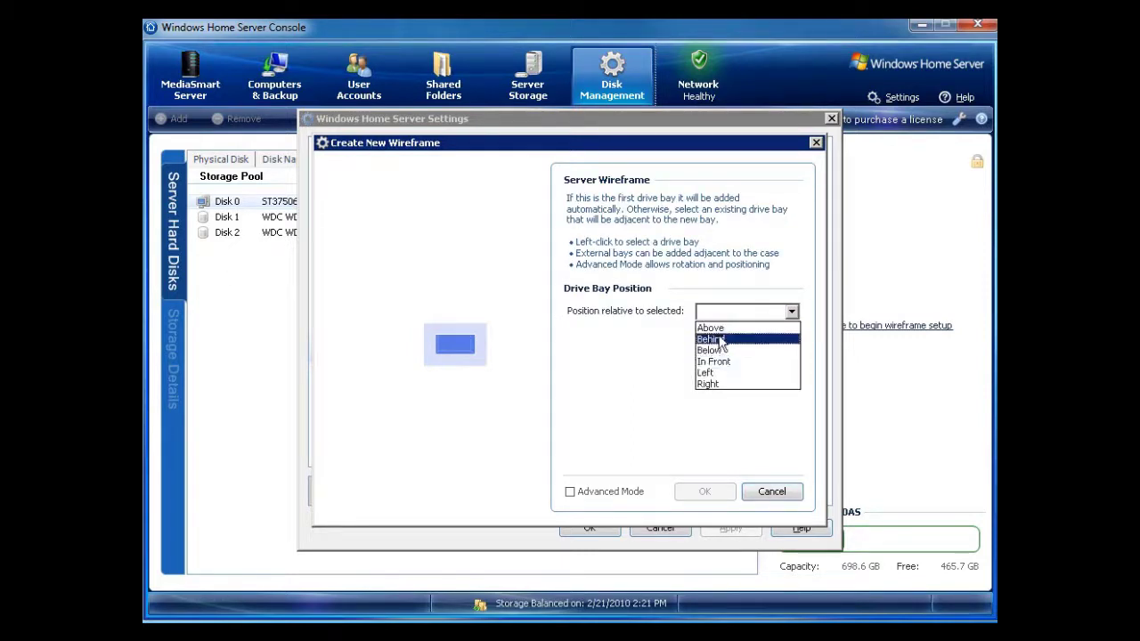
{"action": "left_click", "coordinate": [712, 328]}
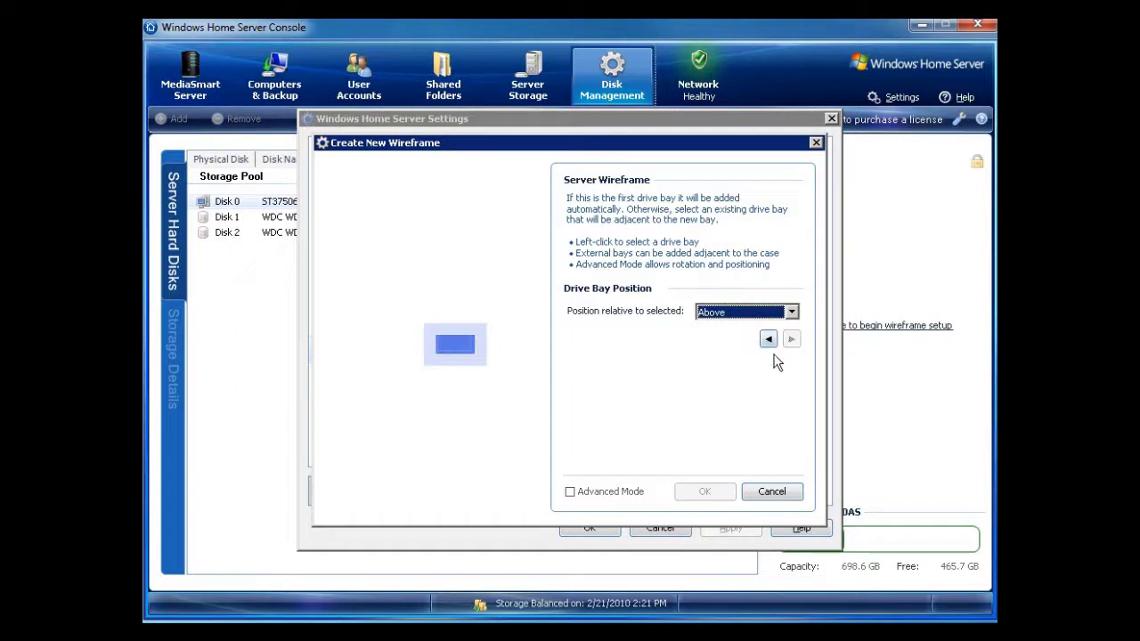
{"action": "left_click", "coordinate": [457, 349]}
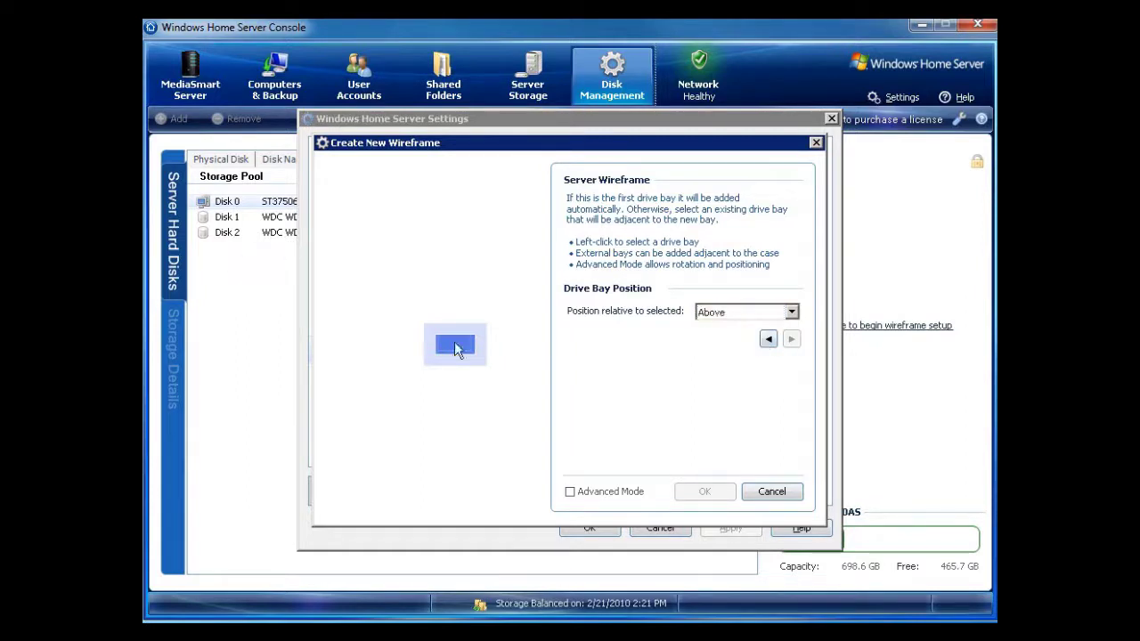
{"action": "left_click", "coordinate": [455, 348]}
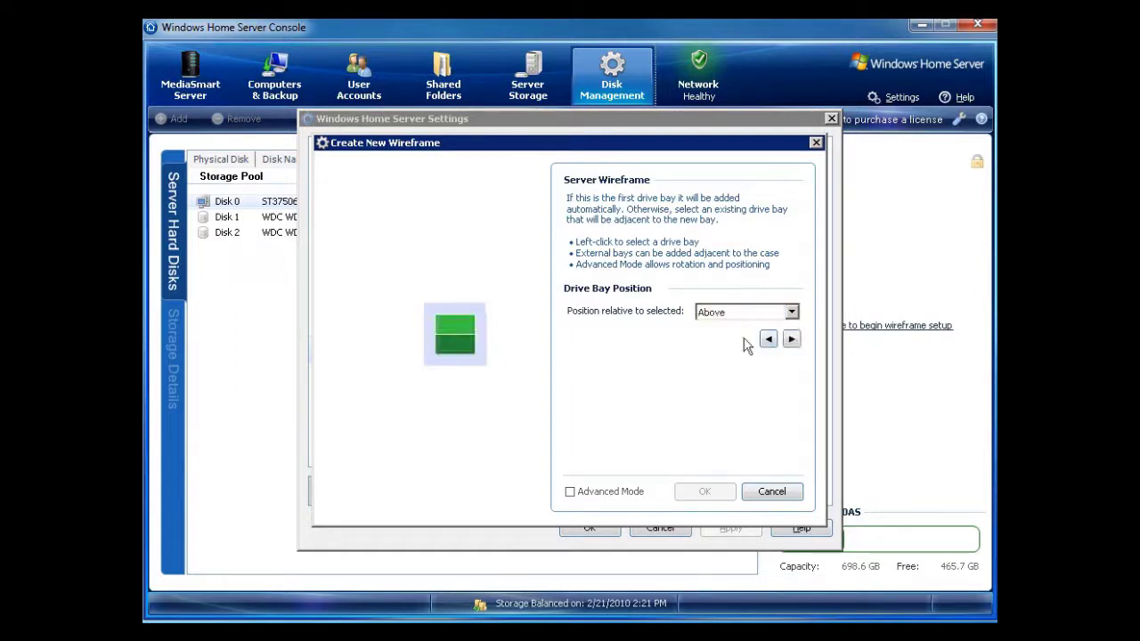
{"action": "left_click", "coordinate": [792, 341]}
Step: Assign drive path 0:0:1:0 (WDC WD10 01FALS-42K1B) to the second bay and confirm it
{"action": "left_click", "coordinate": [791, 274]}
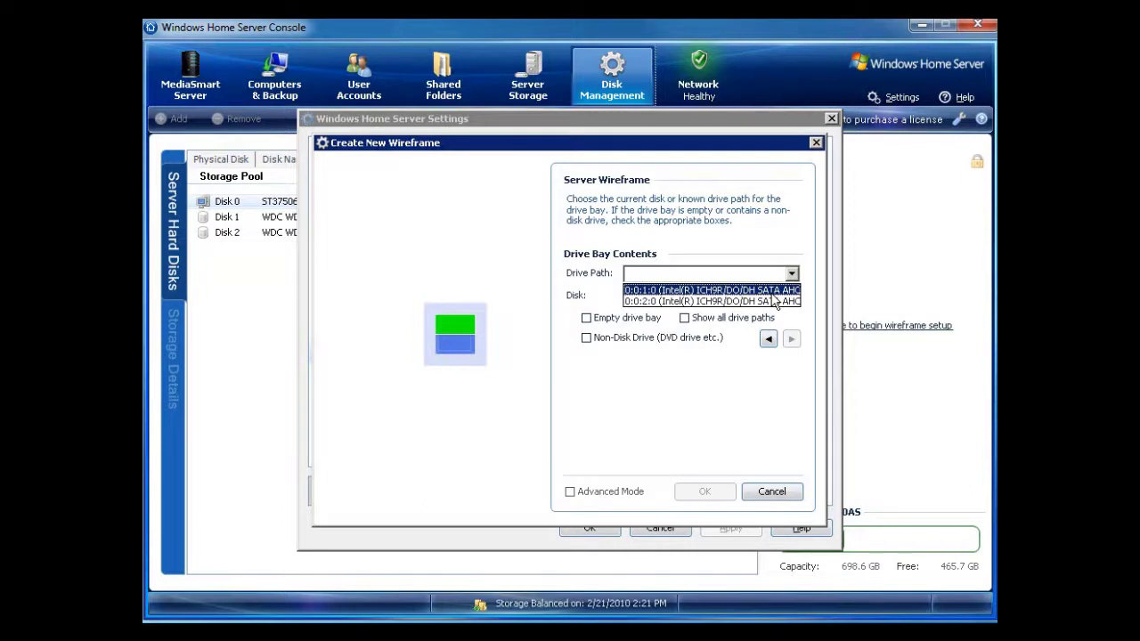
{"action": "left_click", "coordinate": [771, 290]}
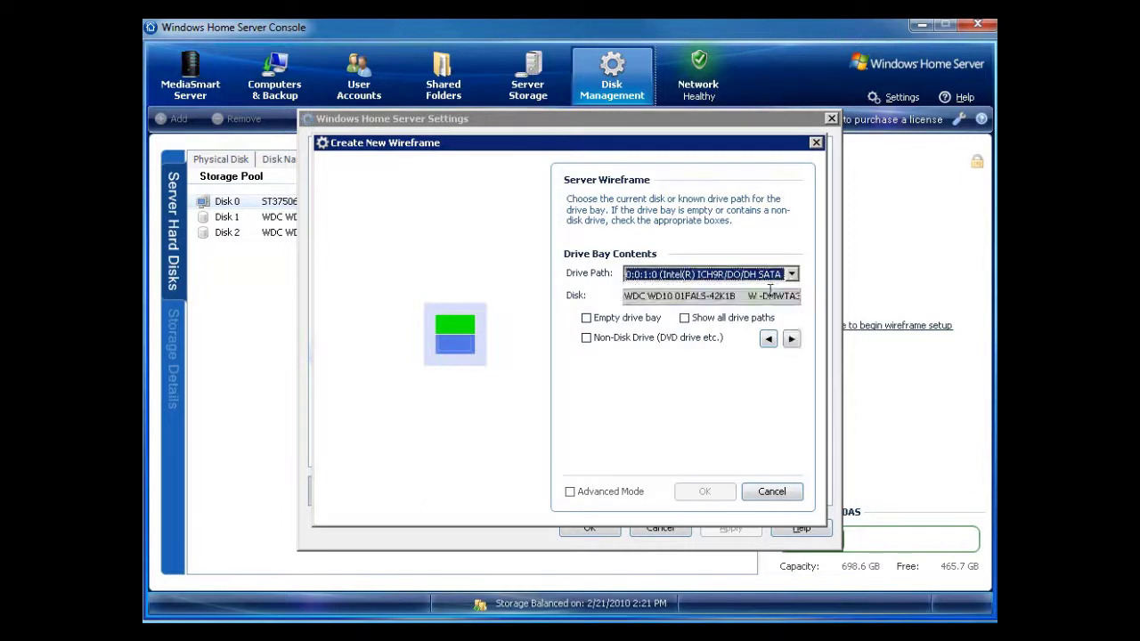
{"action": "left_click", "coordinate": [792, 340]}
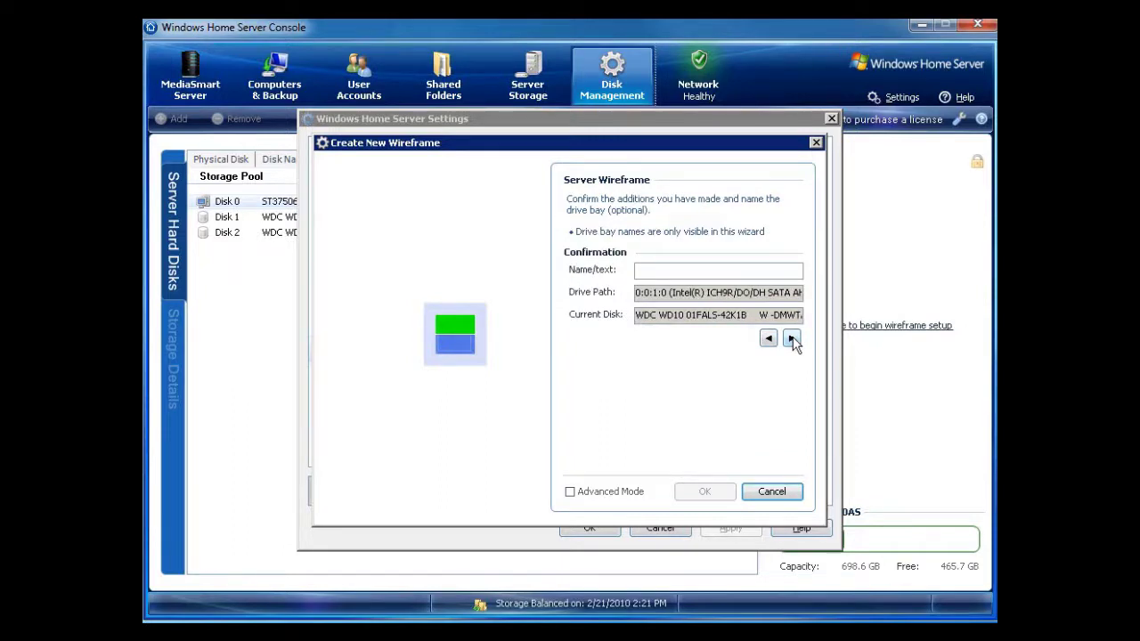
{"action": "left_click", "coordinate": [792, 340]}
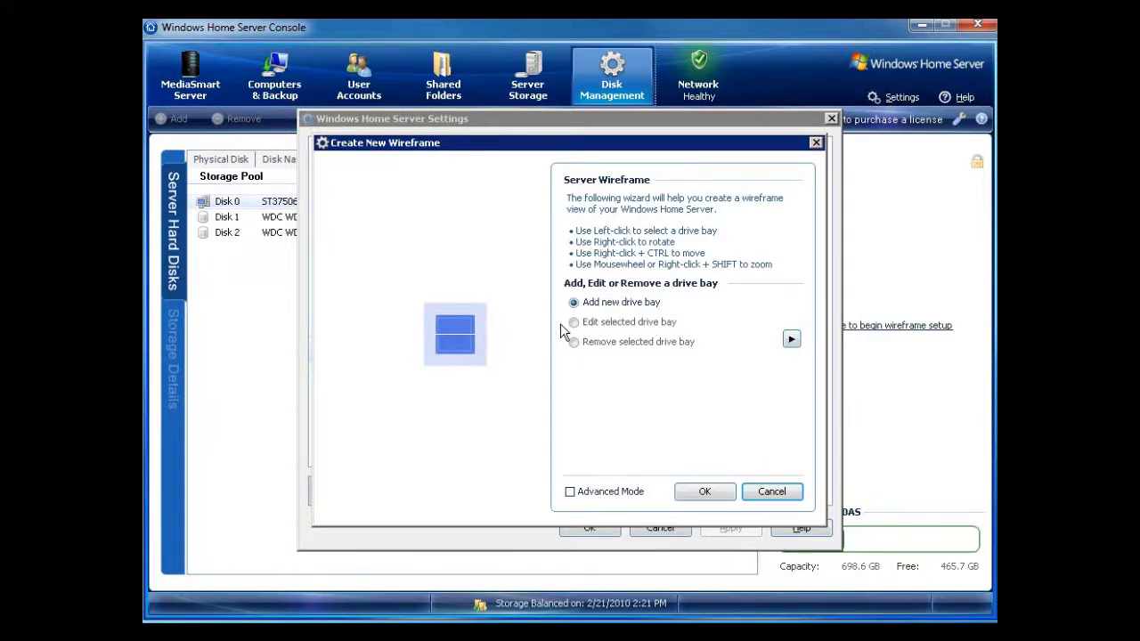
{"action": "left_click", "coordinate": [621, 303]}
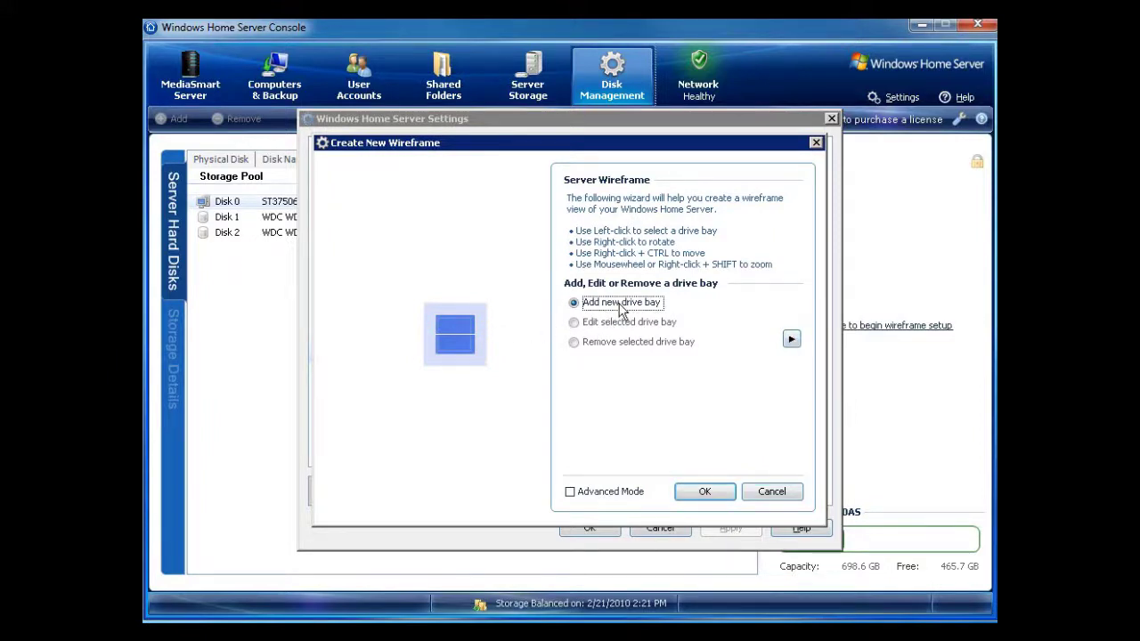
Step: Add a third 3.5" Drive Bay positioned above the selected existing bay
{"action": "left_click", "coordinate": [791, 340]}
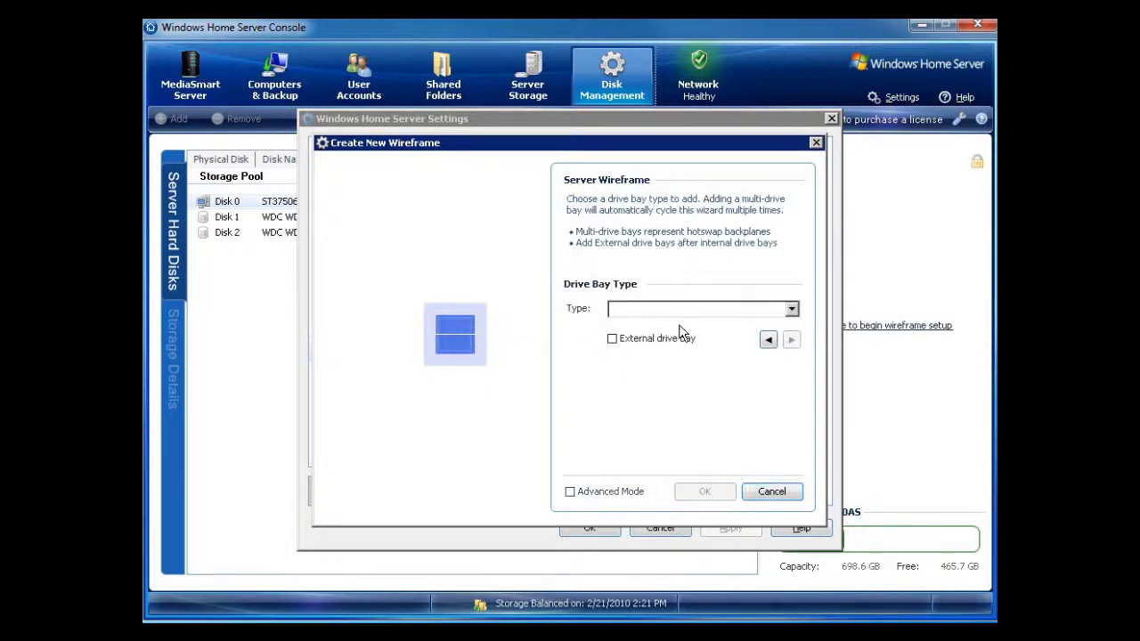
{"action": "left_click", "coordinate": [704, 310]}
{"action": "left_click", "coordinate": [653, 323]}
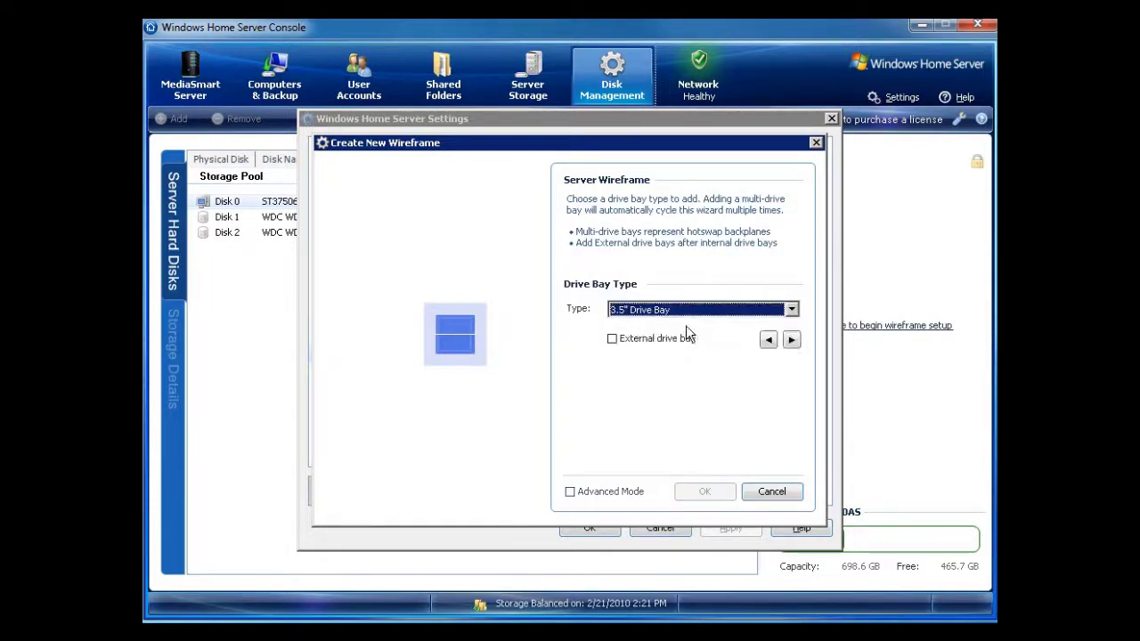
{"action": "left_click", "coordinate": [791, 339]}
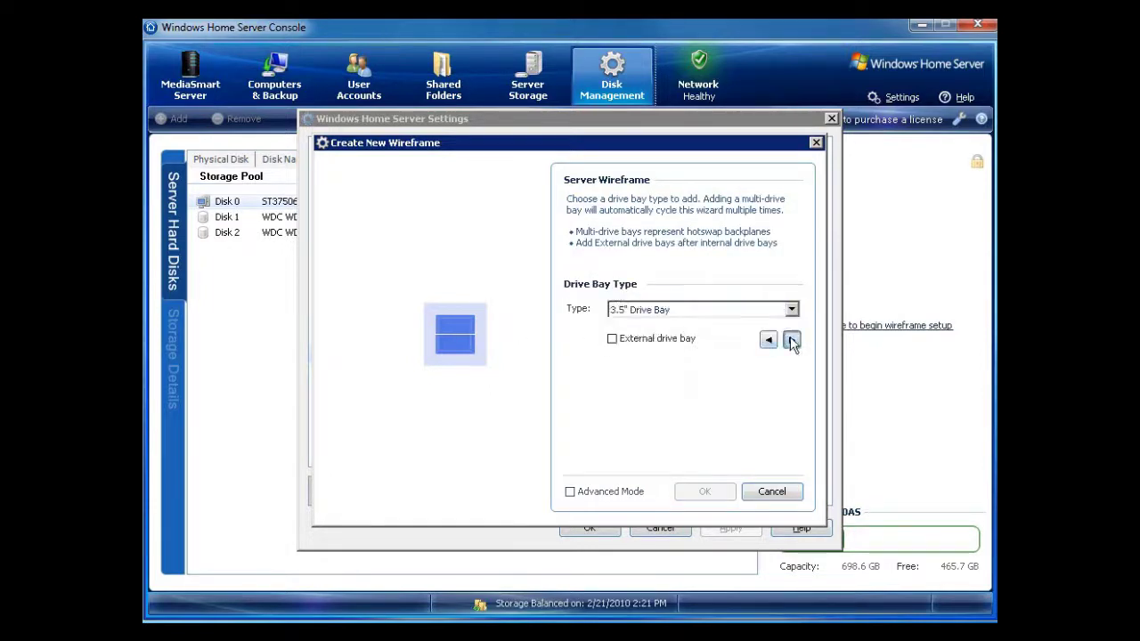
{"action": "left_click", "coordinate": [462, 327]}
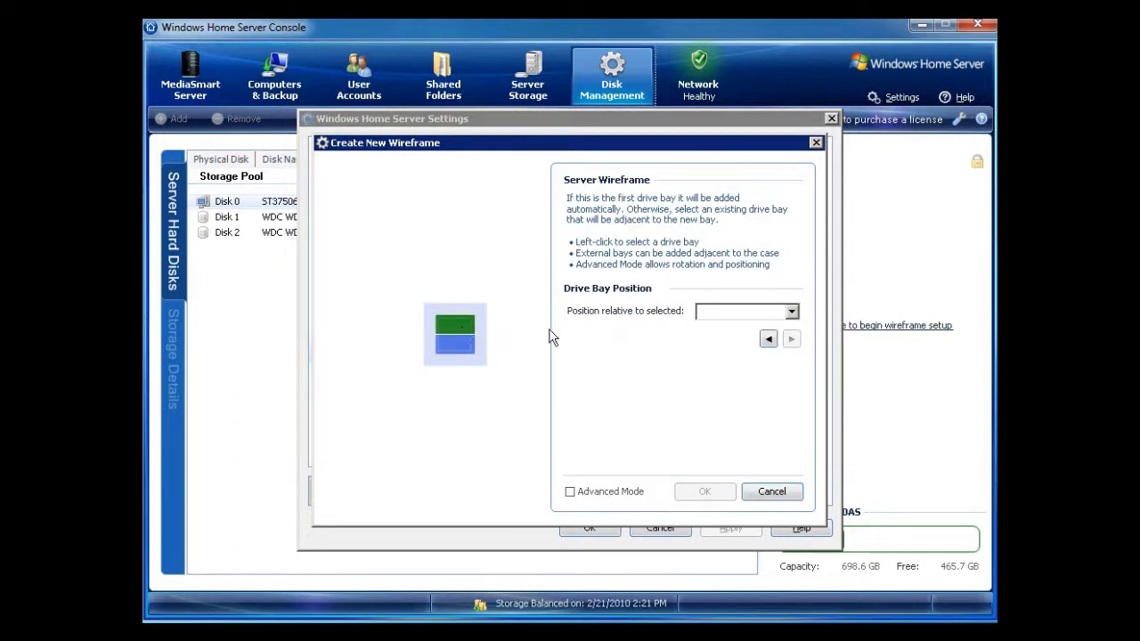
{"action": "left_click", "coordinate": [757, 314]}
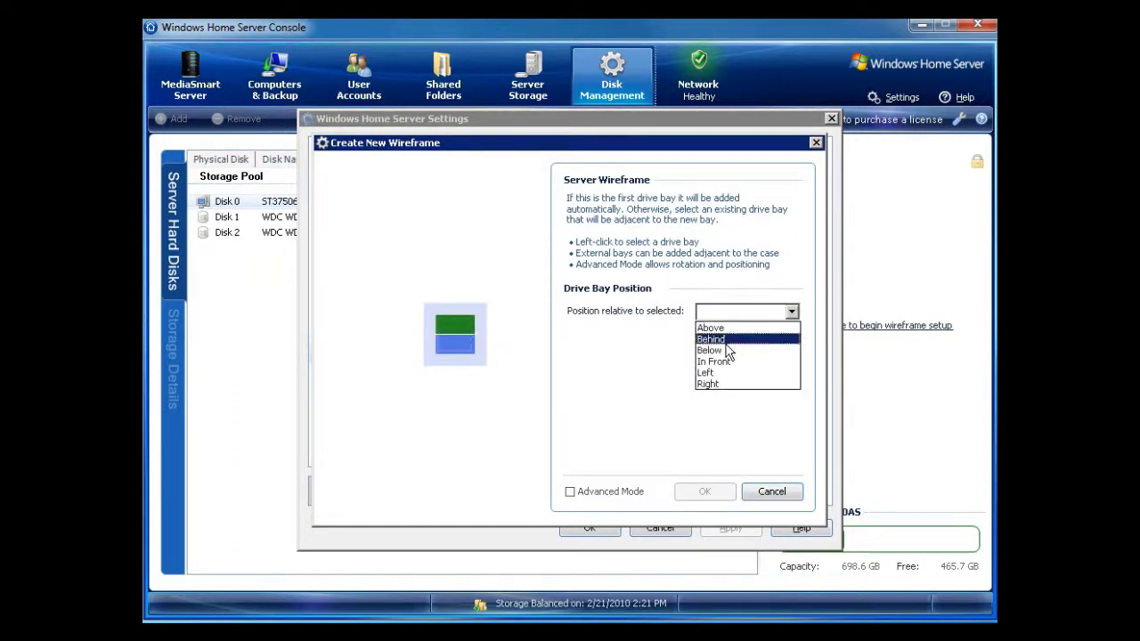
{"action": "left_click", "coordinate": [725, 329]}
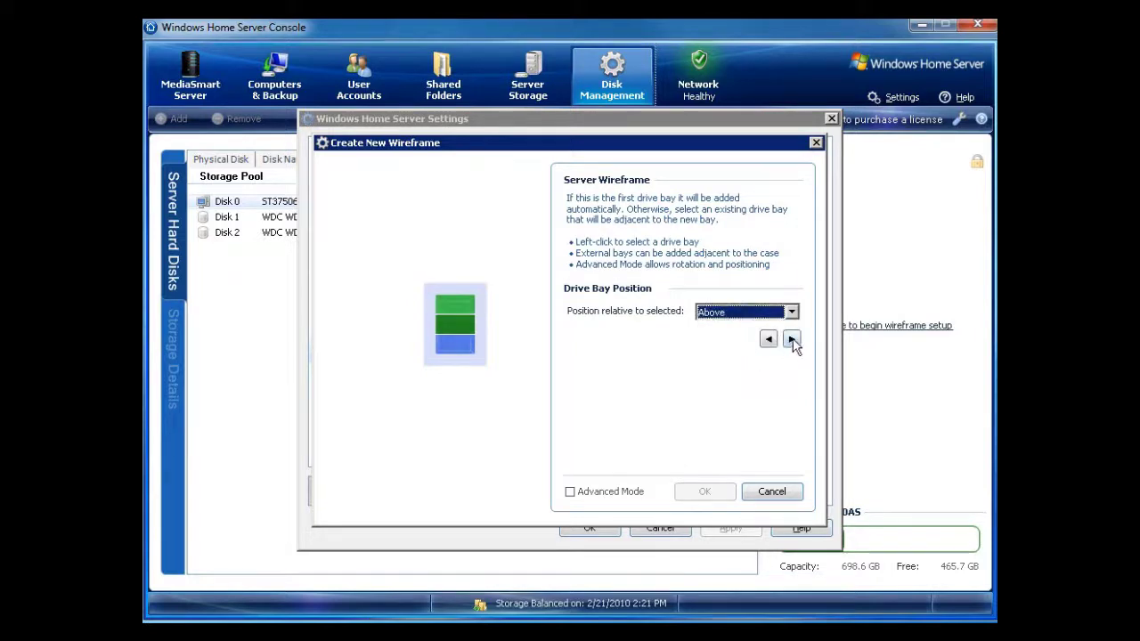
{"action": "left_click", "coordinate": [792, 339]}
Step: Assign drive path 0:0:2:0 (WDC WD1001FALS-00J7B1) to the third bay and confirm it
{"action": "left_click", "coordinate": [720, 277]}
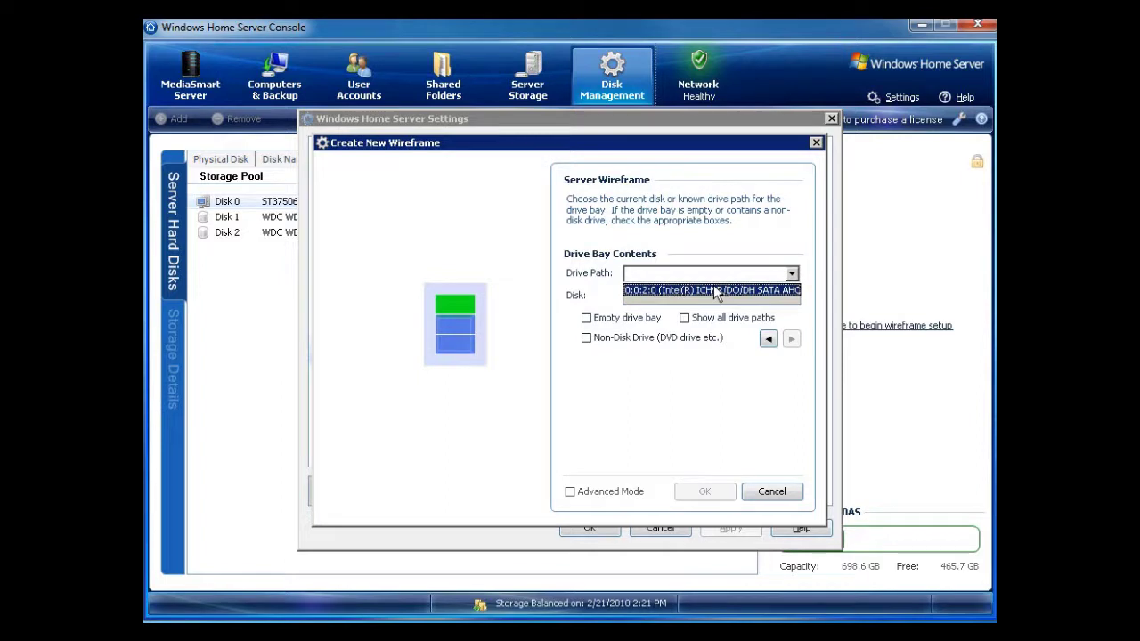
{"action": "left_click", "coordinate": [717, 292]}
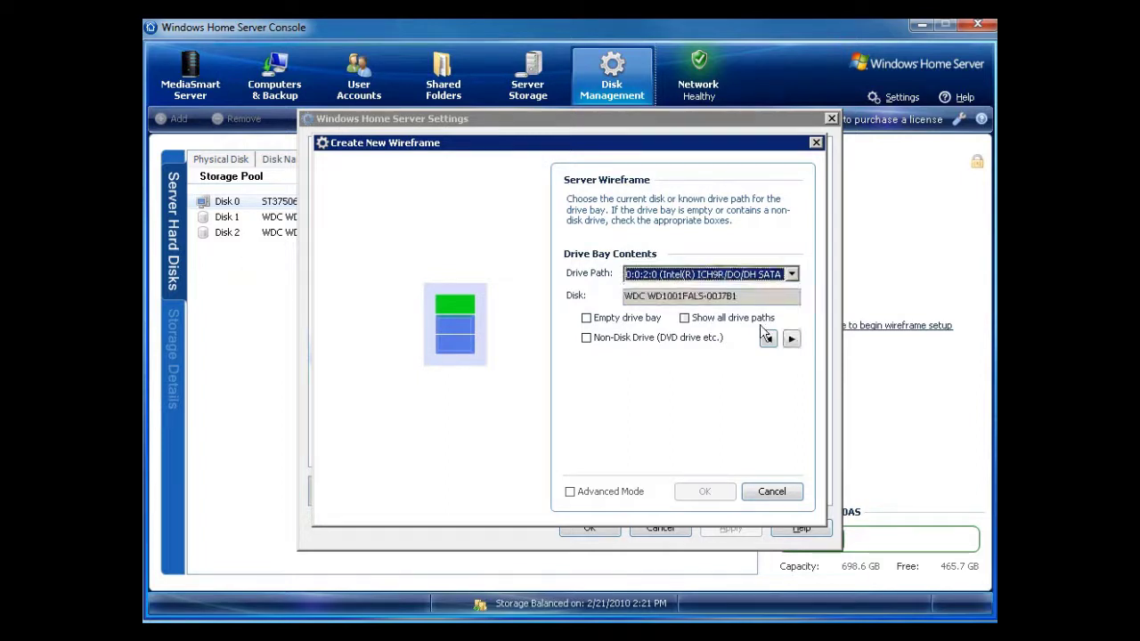
{"action": "left_click", "coordinate": [791, 340]}
{"action": "left_click", "coordinate": [792, 339]}
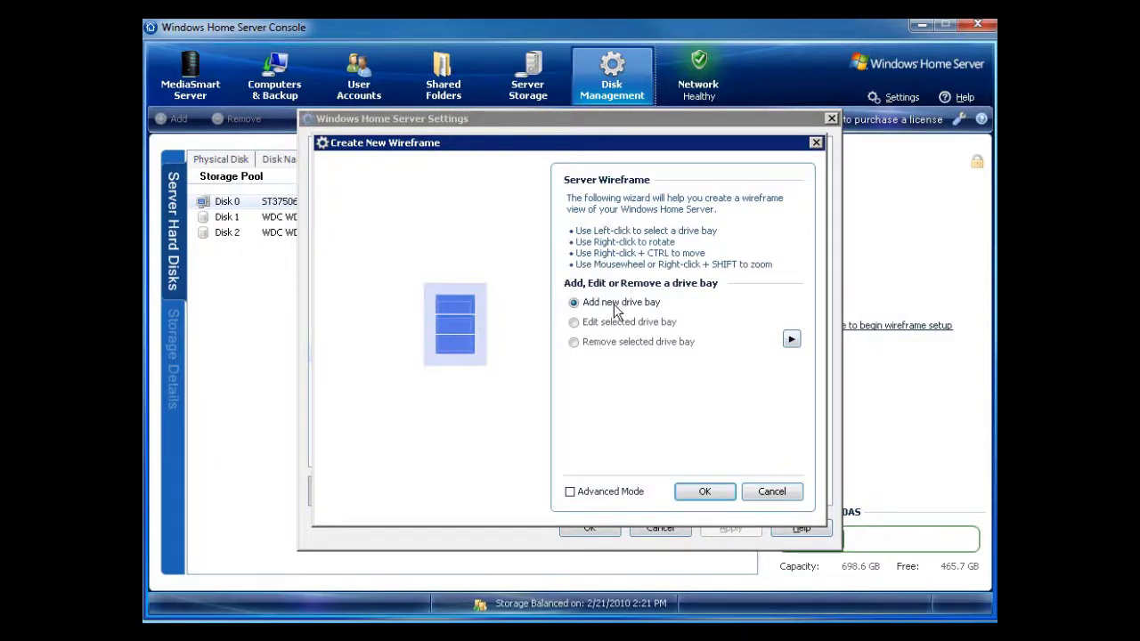
Step: Add a fourth 3.5" Drive Bay above the top bay, marked as an empty drive bay
{"action": "left_click", "coordinate": [792, 341]}
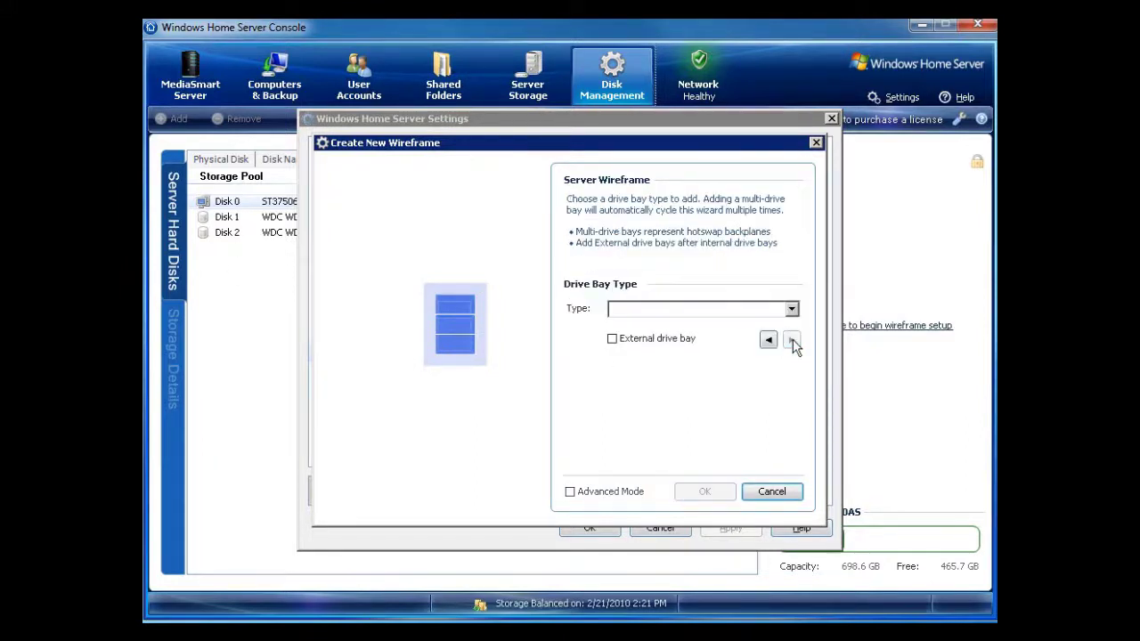
{"action": "left_click", "coordinate": [682, 309]}
{"action": "left_click", "coordinate": [648, 336]}
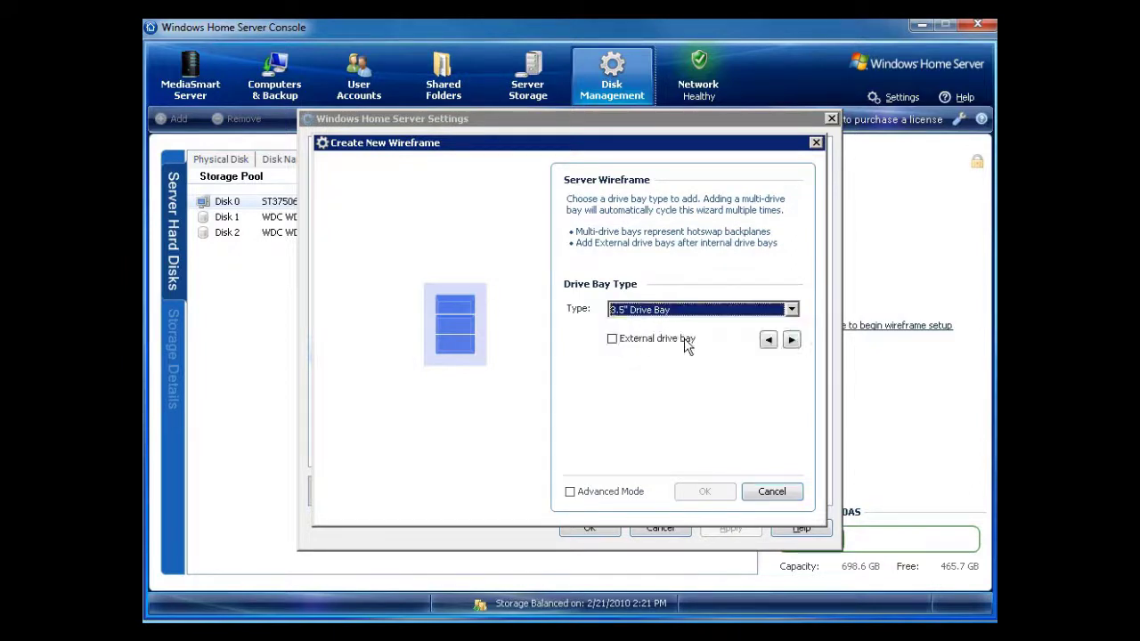
{"action": "left_click", "coordinate": [792, 341]}
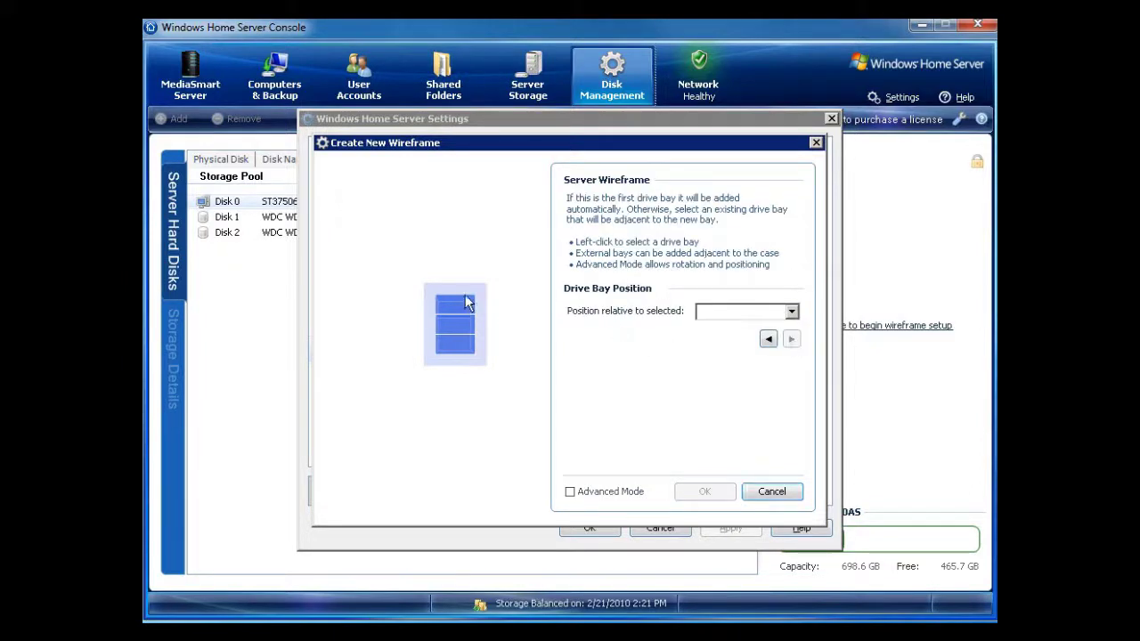
{"action": "left_click", "coordinate": [463, 306]}
{"action": "left_click", "coordinate": [760, 311]}
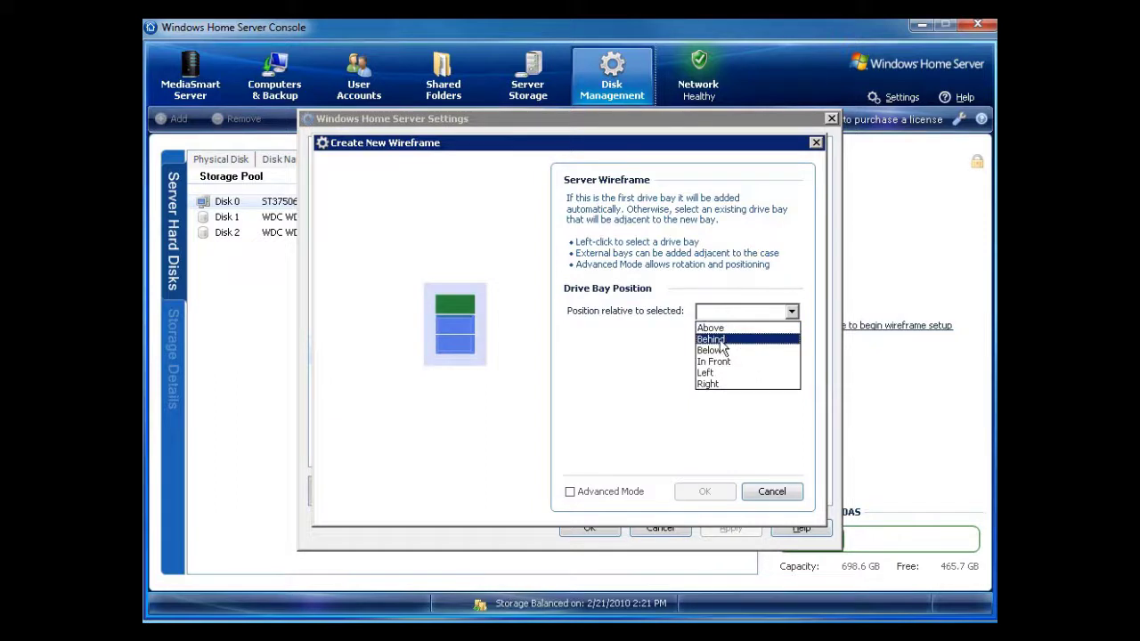
{"action": "left_click", "coordinate": [713, 325]}
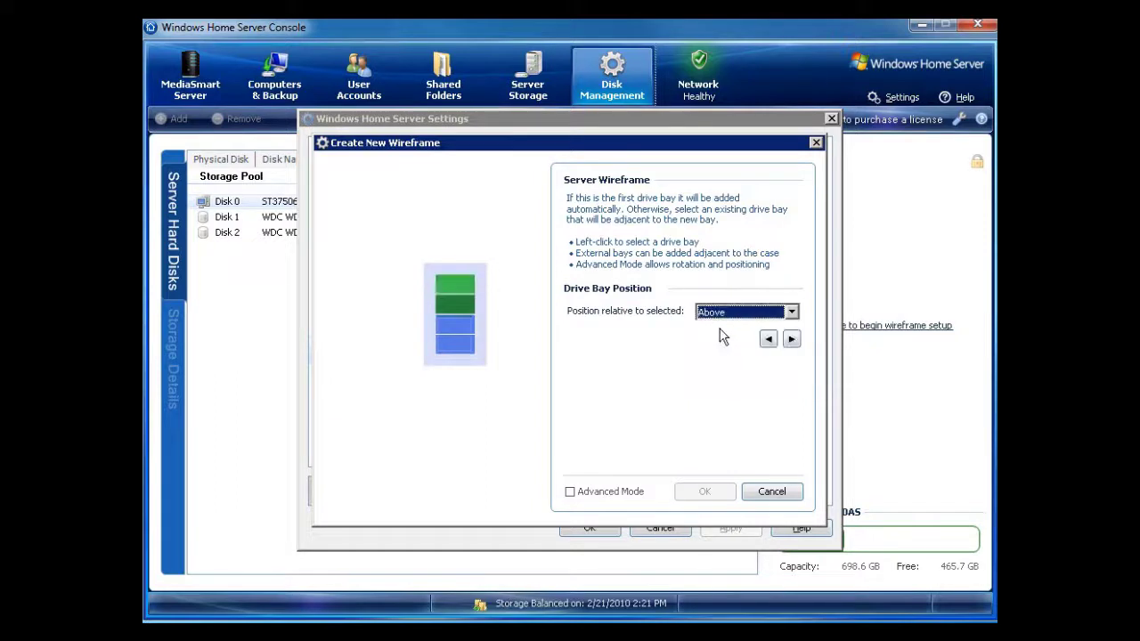
{"action": "left_click", "coordinate": [792, 339]}
{"action": "left_click", "coordinate": [587, 319]}
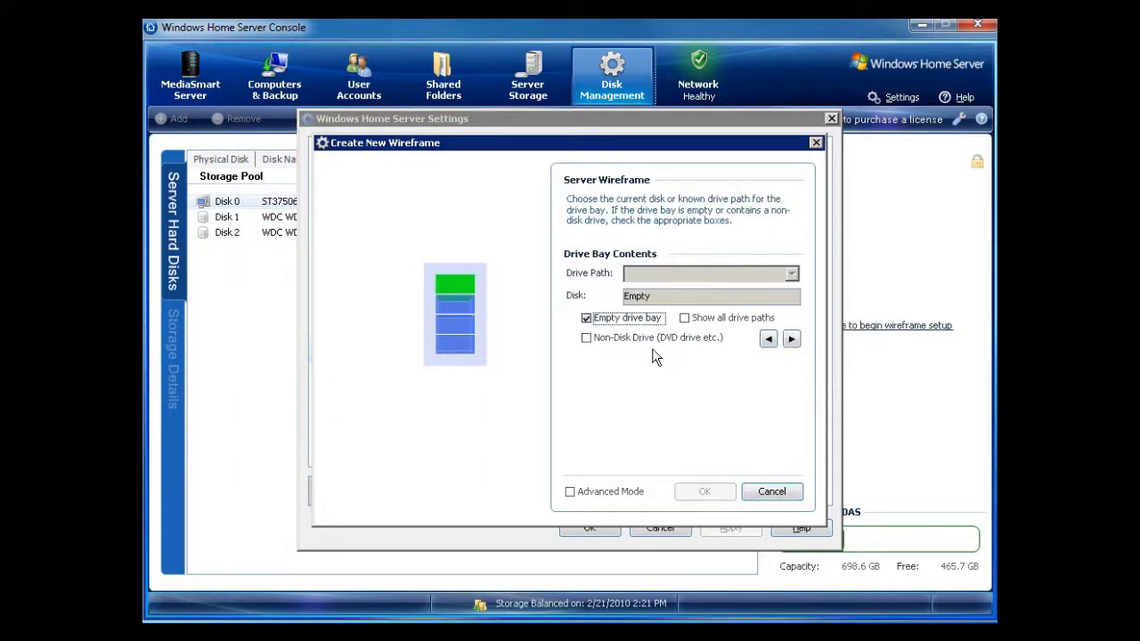
{"action": "left_click", "coordinate": [792, 340]}
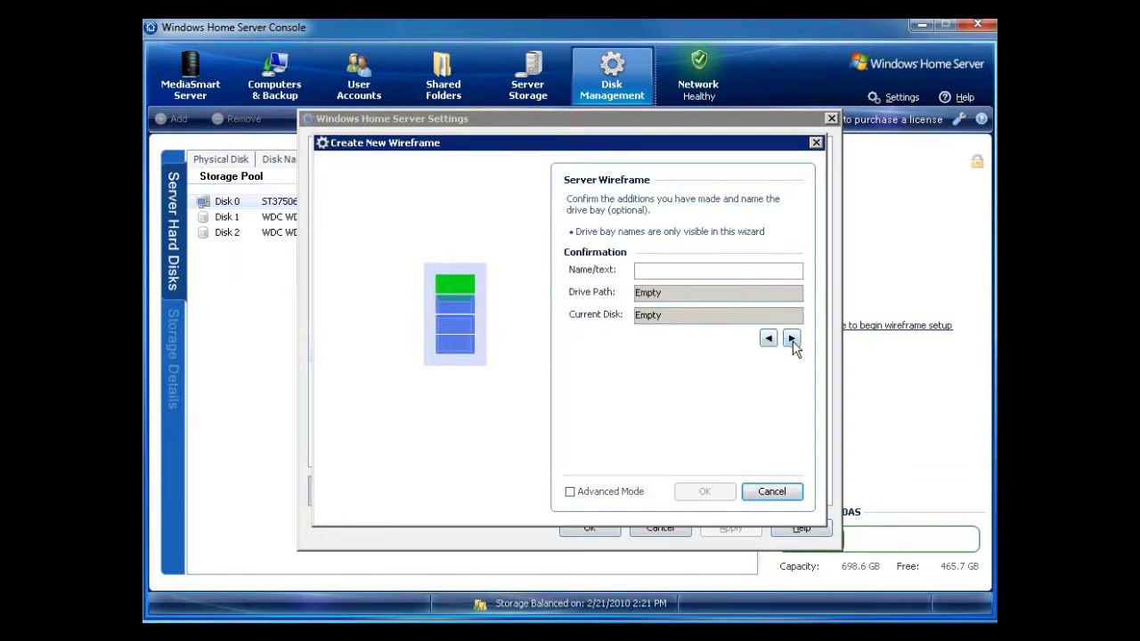
{"action": "left_click", "coordinate": [792, 340]}
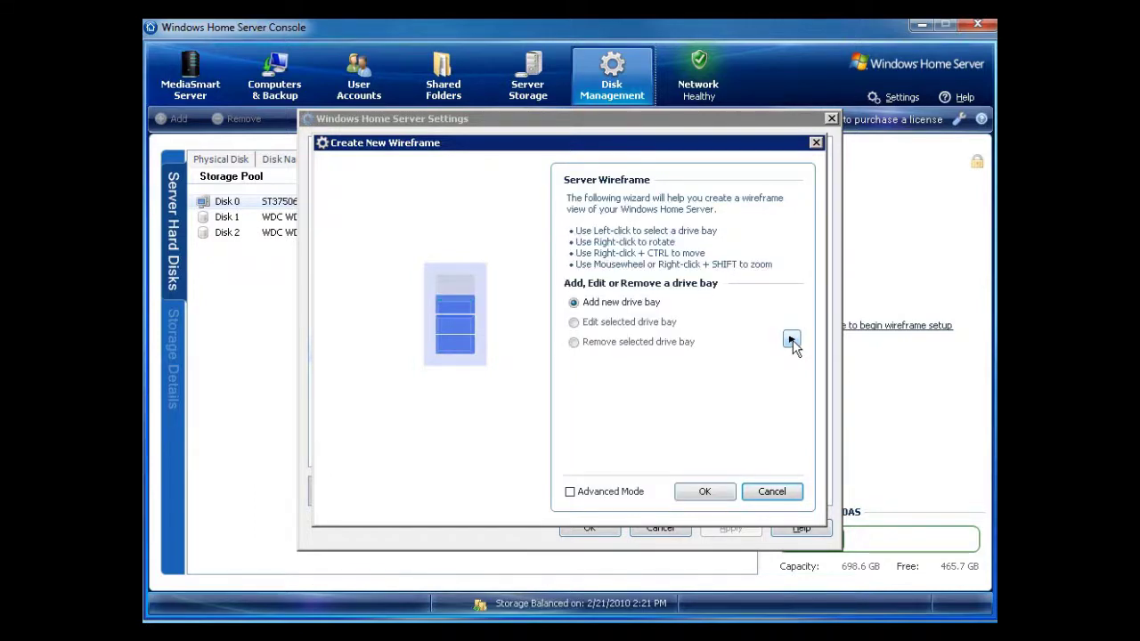
Step: Finish the four-bay wireframe with the bottom bay selected and apply it to the server
{"action": "left_click", "coordinate": [446, 348]}
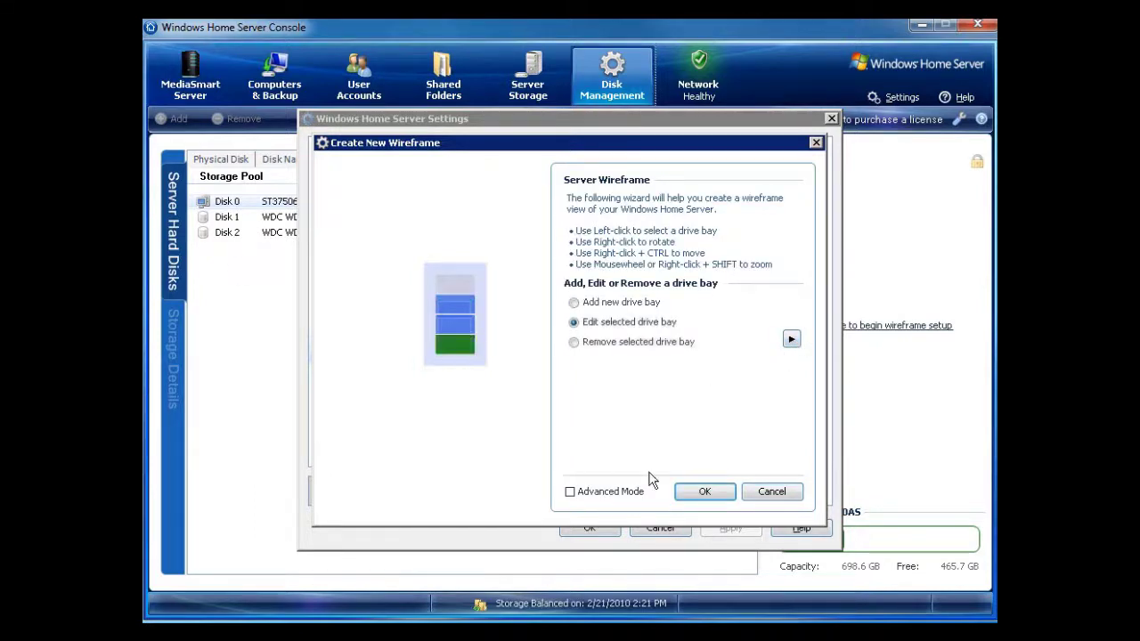
{"action": "left_click", "coordinate": [705, 492]}
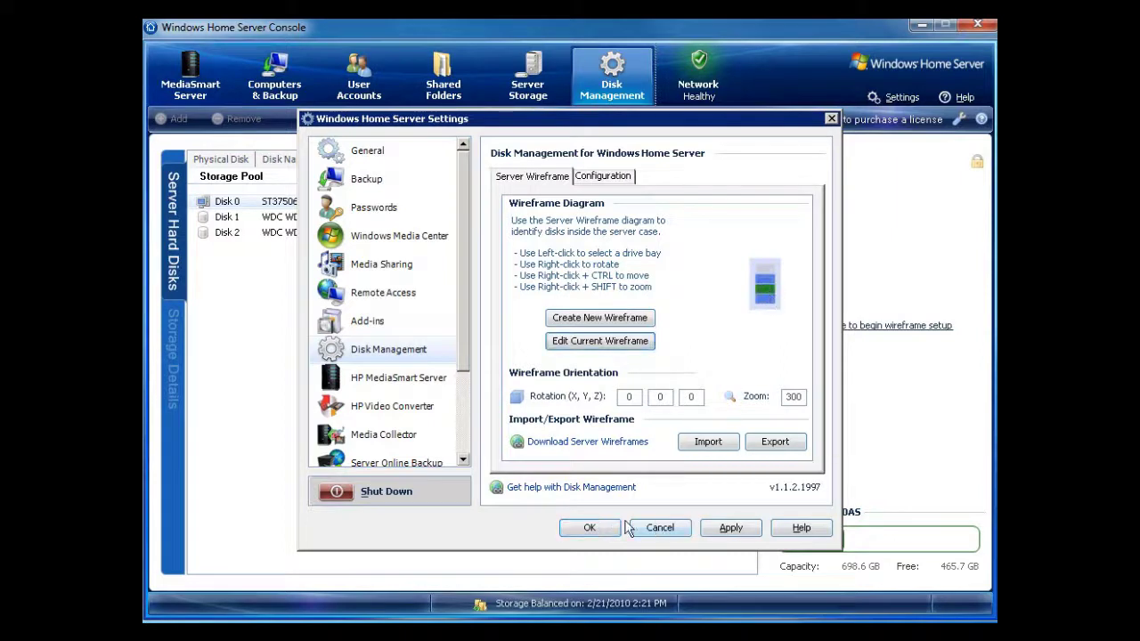
{"action": "left_click", "coordinate": [730, 531]}
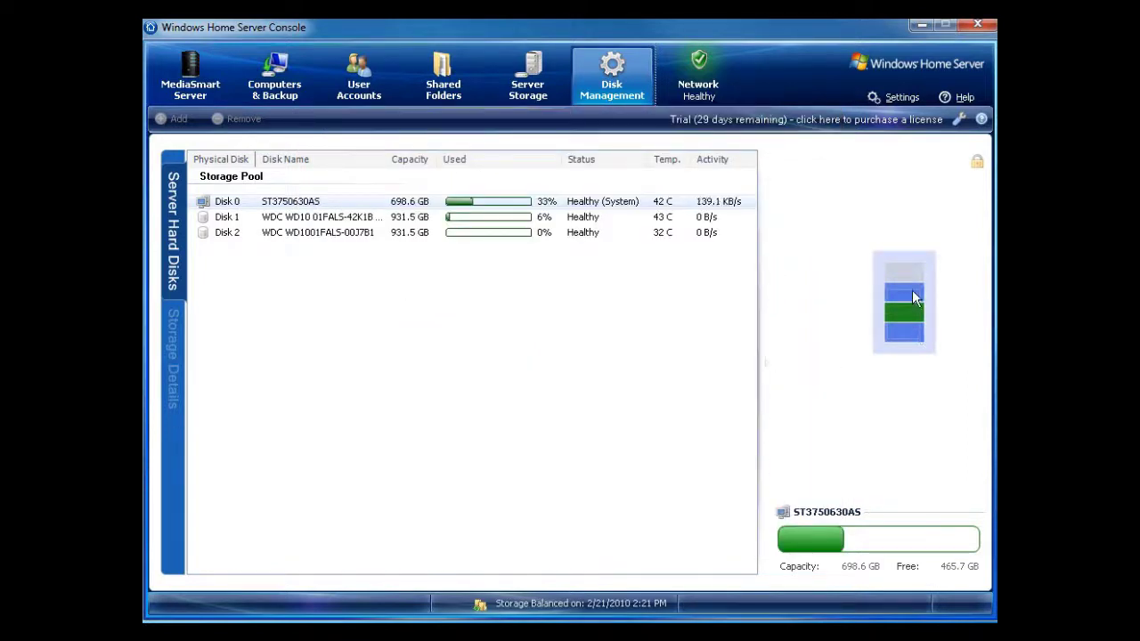
Step: Check which wireframe bay holds Disk 0, Disk 1 and Disk 2, then return to the storage pool view
{"action": "left_click", "coordinate": [357, 222]}
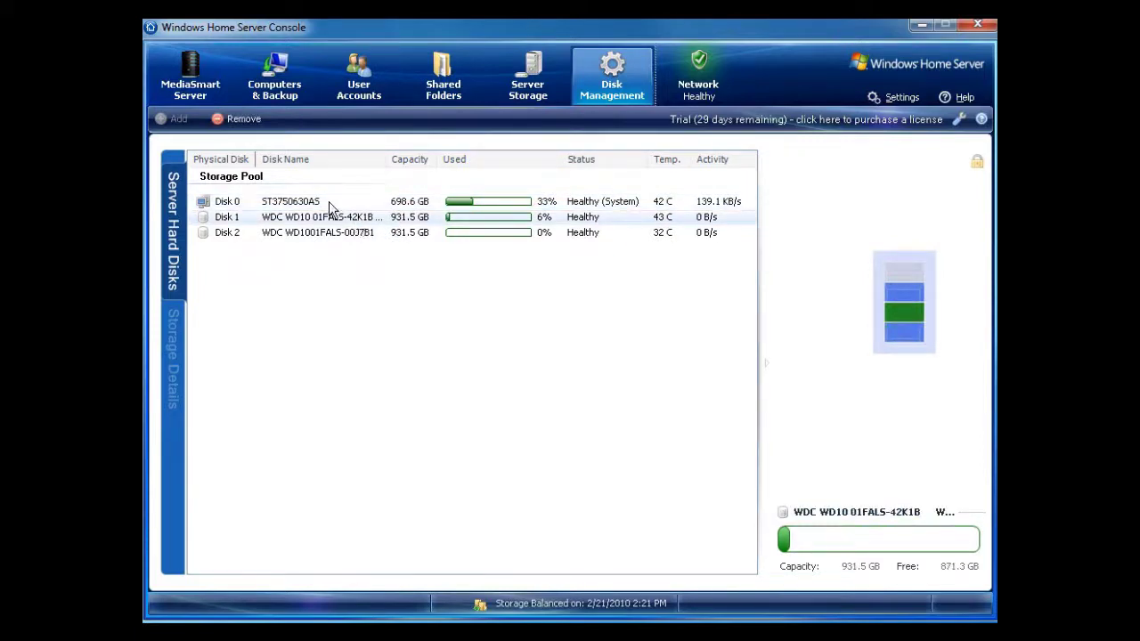
{"action": "left_click", "coordinate": [328, 202]}
{"action": "left_click", "coordinate": [337, 222]}
{"action": "left_click", "coordinate": [328, 201]}
{"action": "left_click", "coordinate": [328, 220]}
{"action": "left_click", "coordinate": [347, 235]}
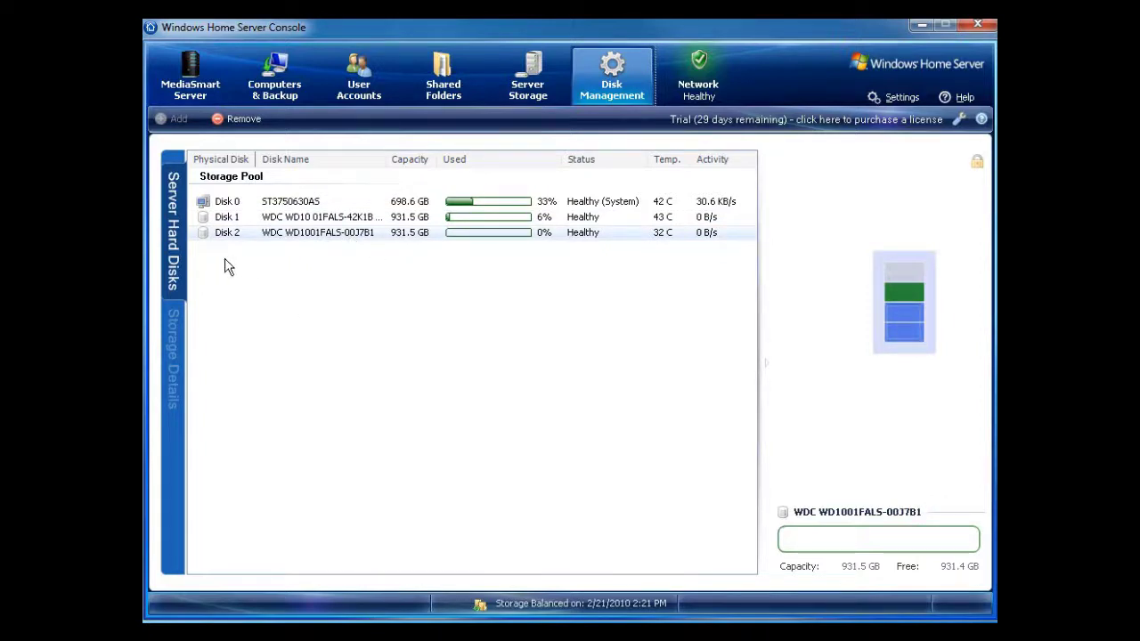
{"action": "left_click", "coordinate": [910, 268]}
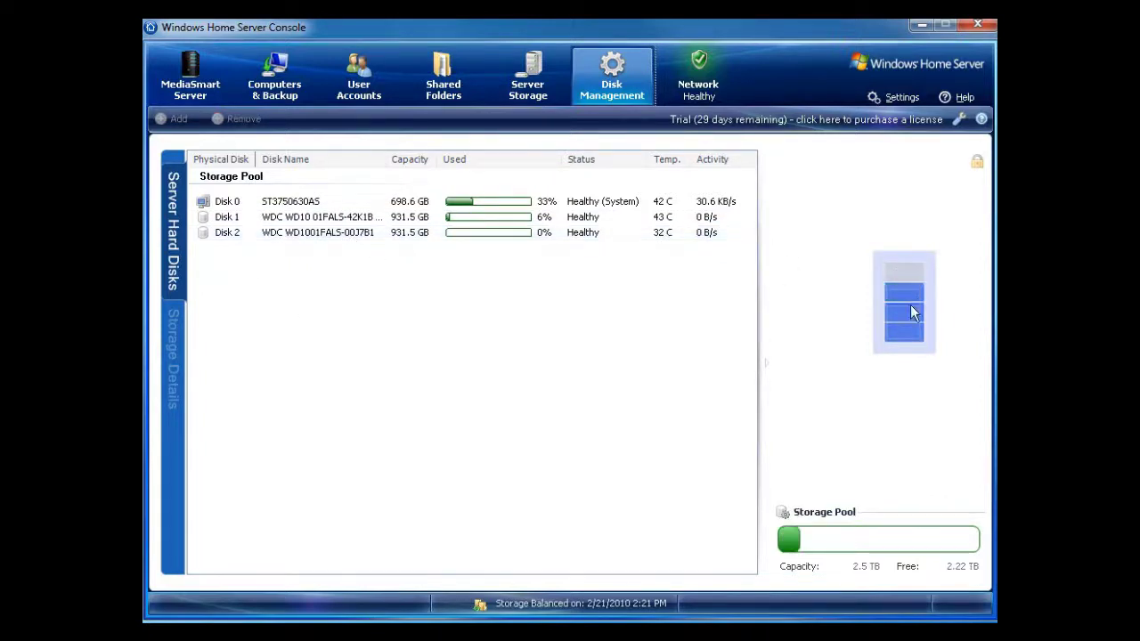
{"action": "left_click", "coordinate": [905, 294]}
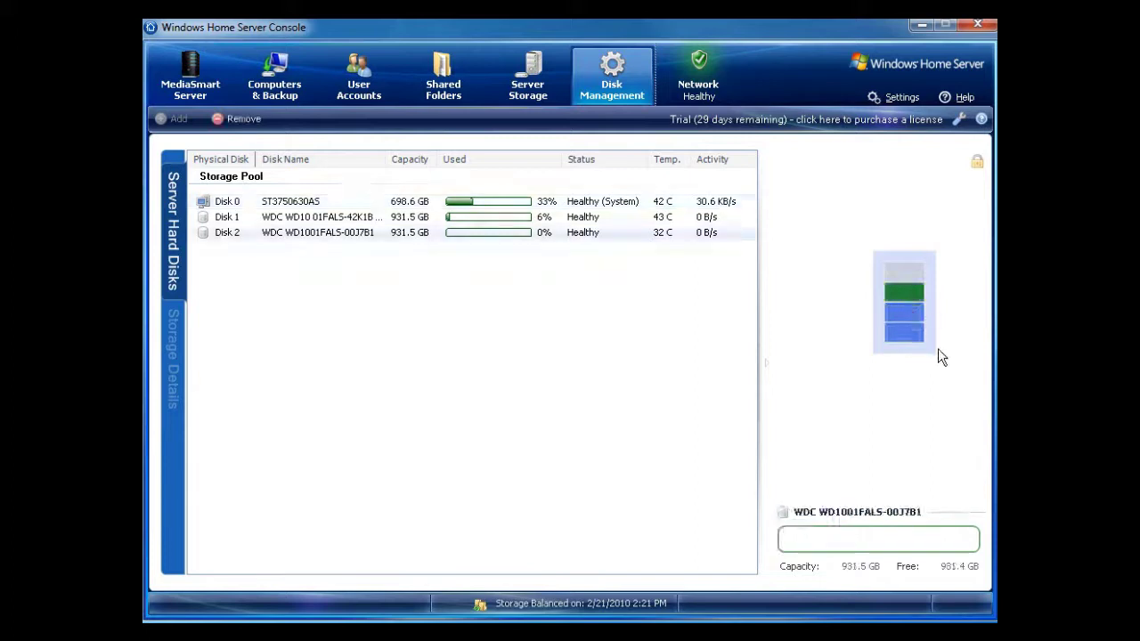
{"action": "left_click", "coordinate": [871, 362]}
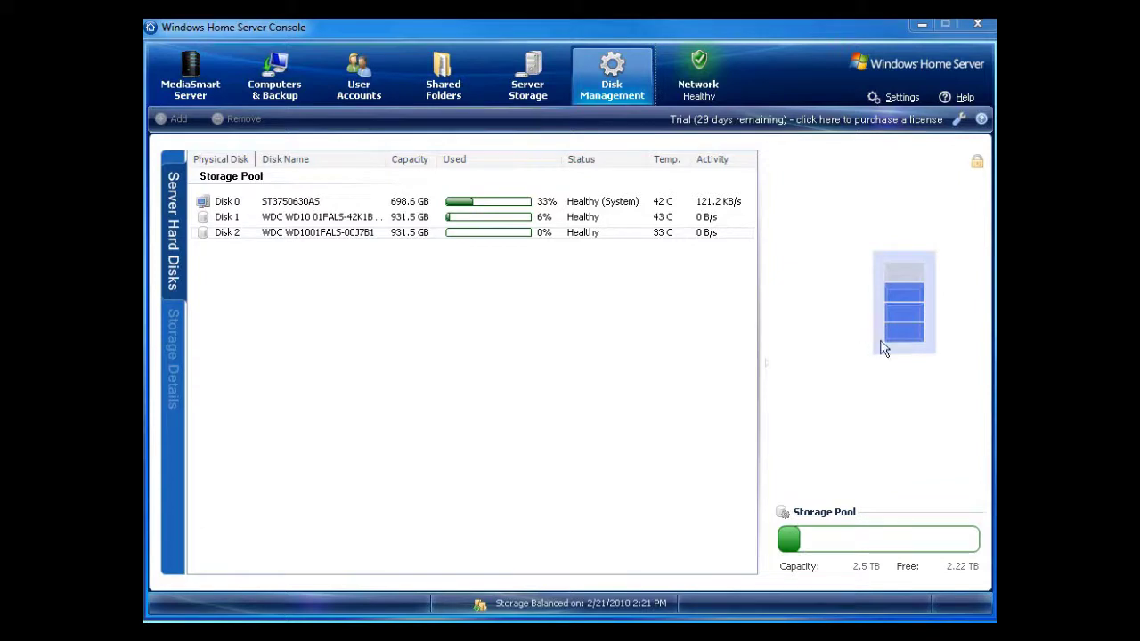
Step: Reopen the current wireframe from Disk Management settings with bay rotation and positioning enabled
{"action": "left_click", "coordinate": [902, 98]}
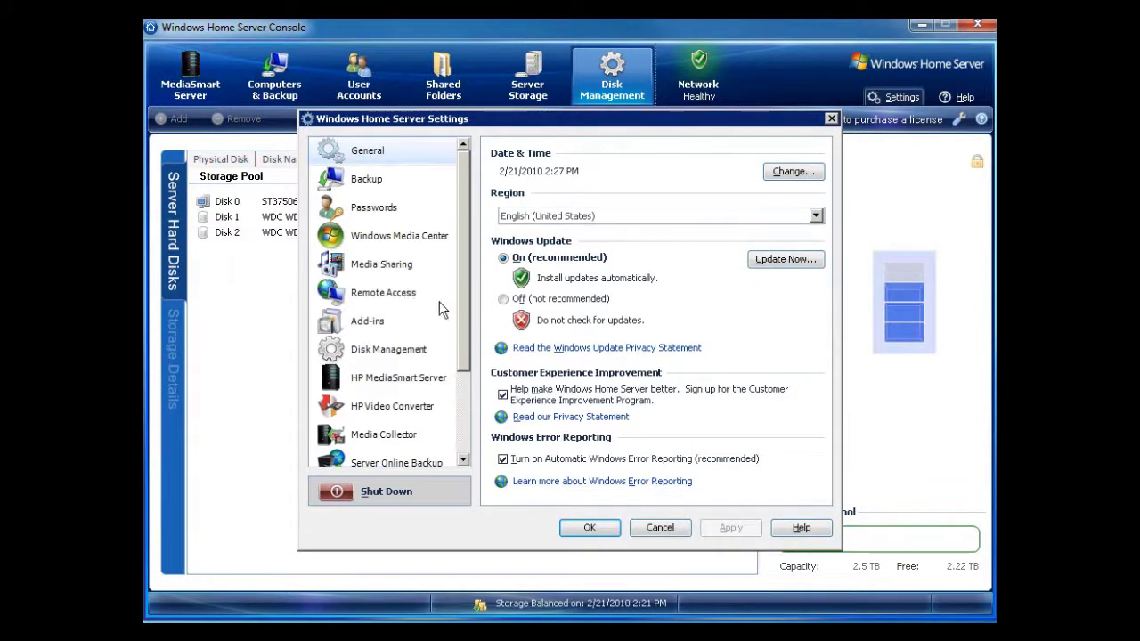
{"action": "left_click", "coordinate": [408, 347]}
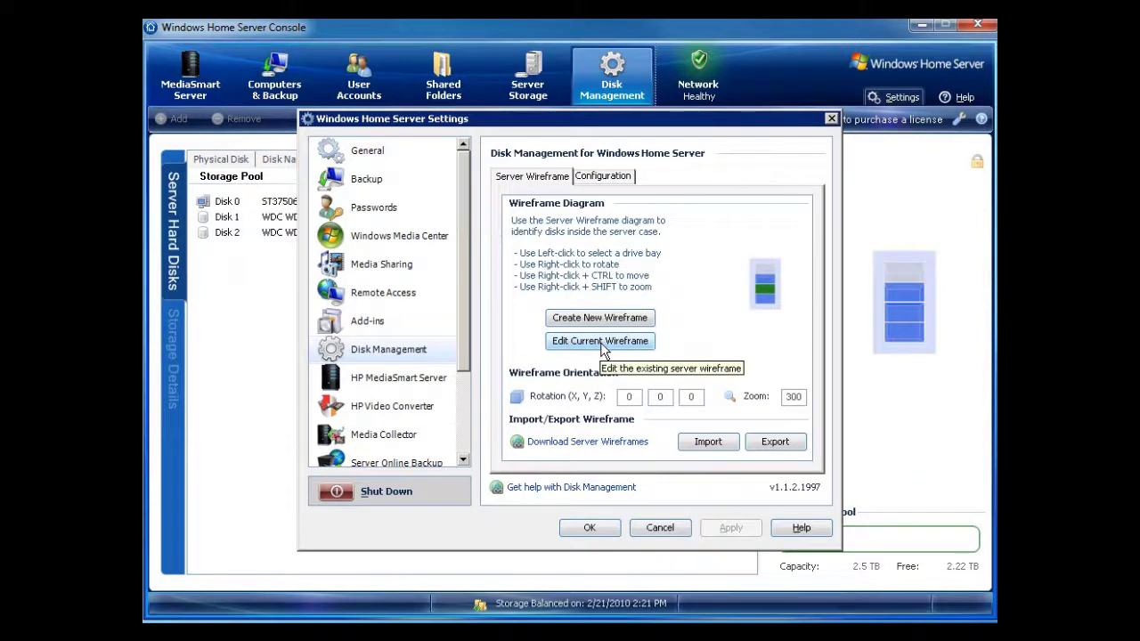
{"action": "left_click", "coordinate": [604, 348]}
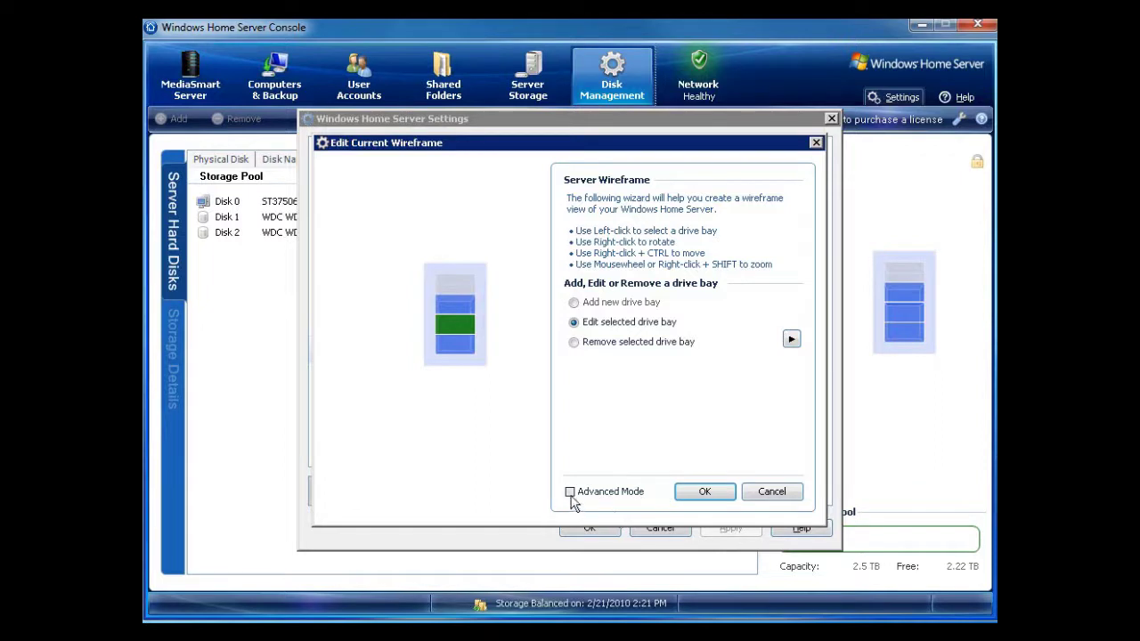
{"action": "left_click", "coordinate": [570, 493]}
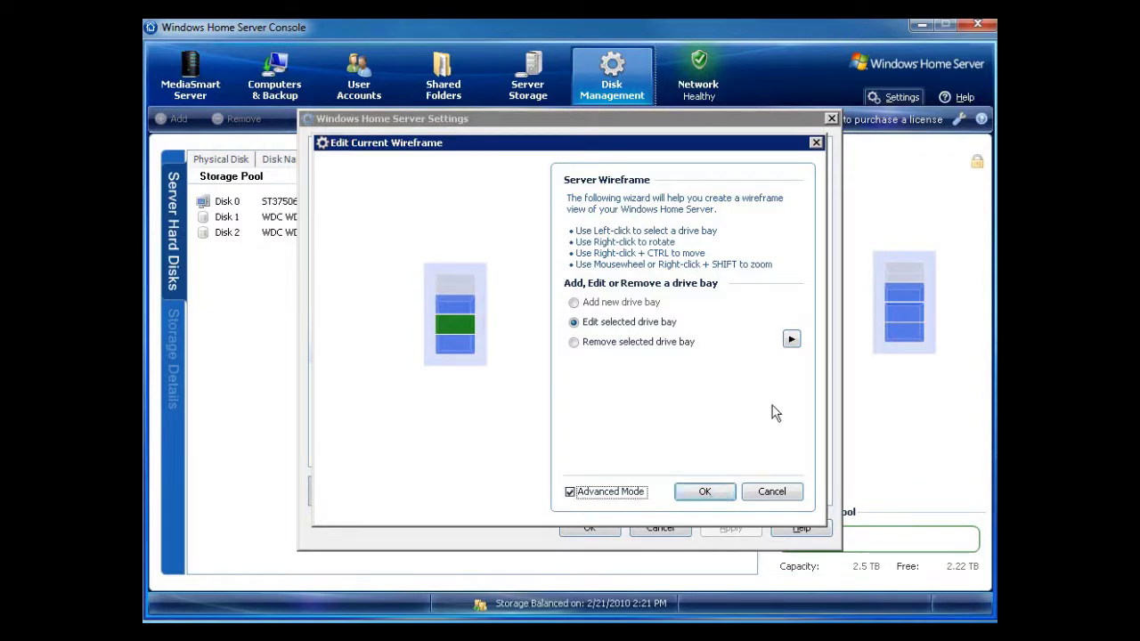
{"action": "left_click", "coordinate": [791, 341]}
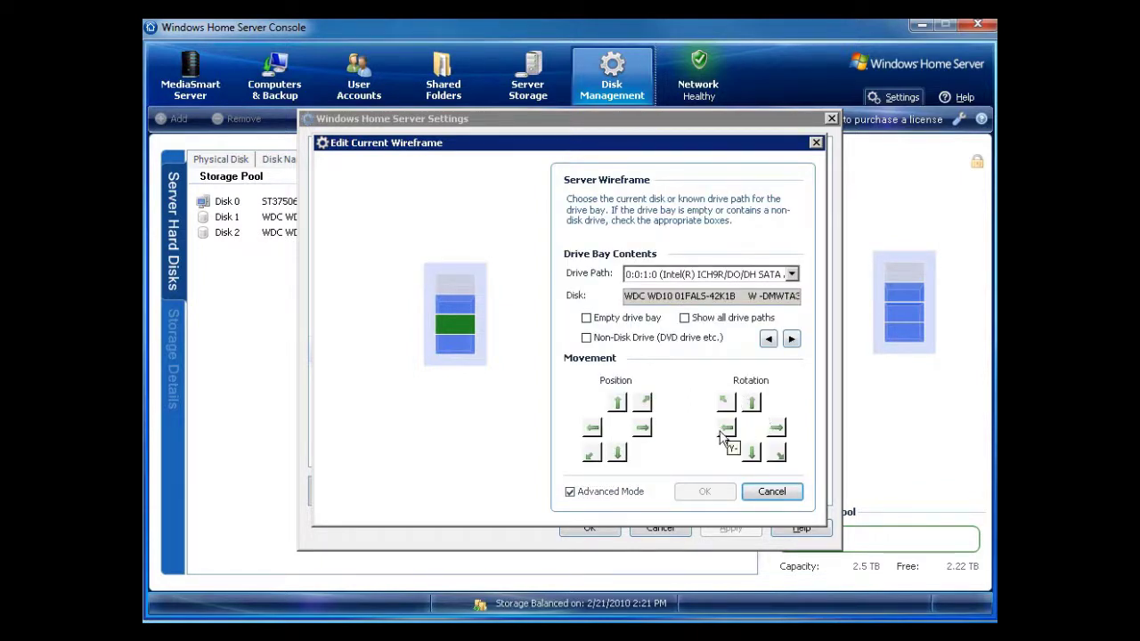
Step: Straighten the tilted green drive bay, move it back into its slot, and save the wireframe
{"action": "left_click", "coordinate": [726, 403]}
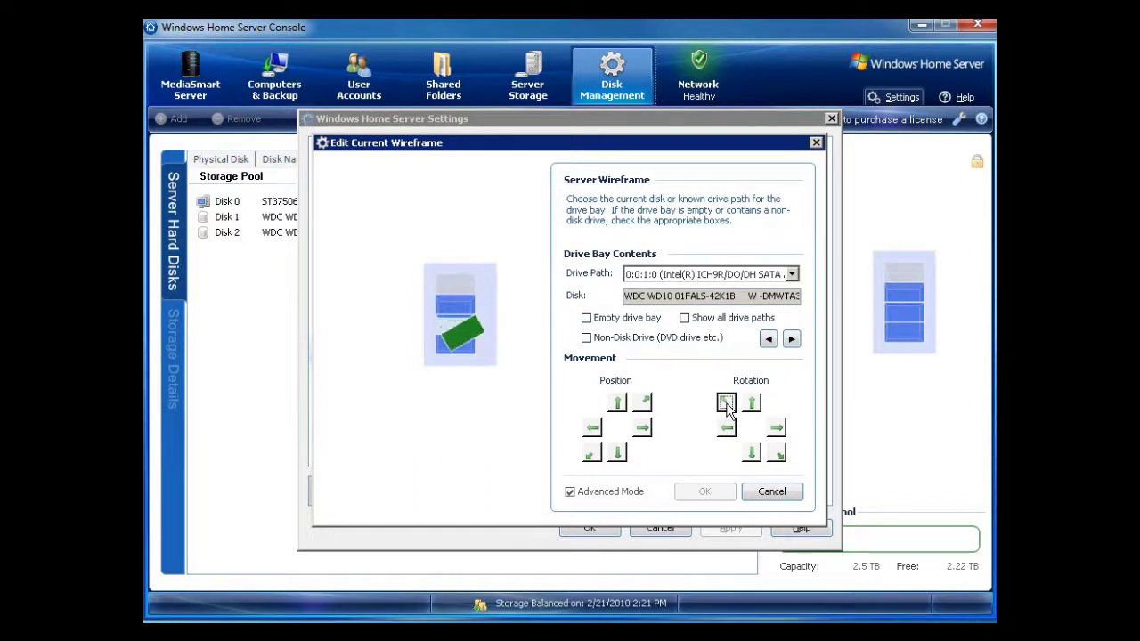
{"action": "left_click", "coordinate": [726, 402]}
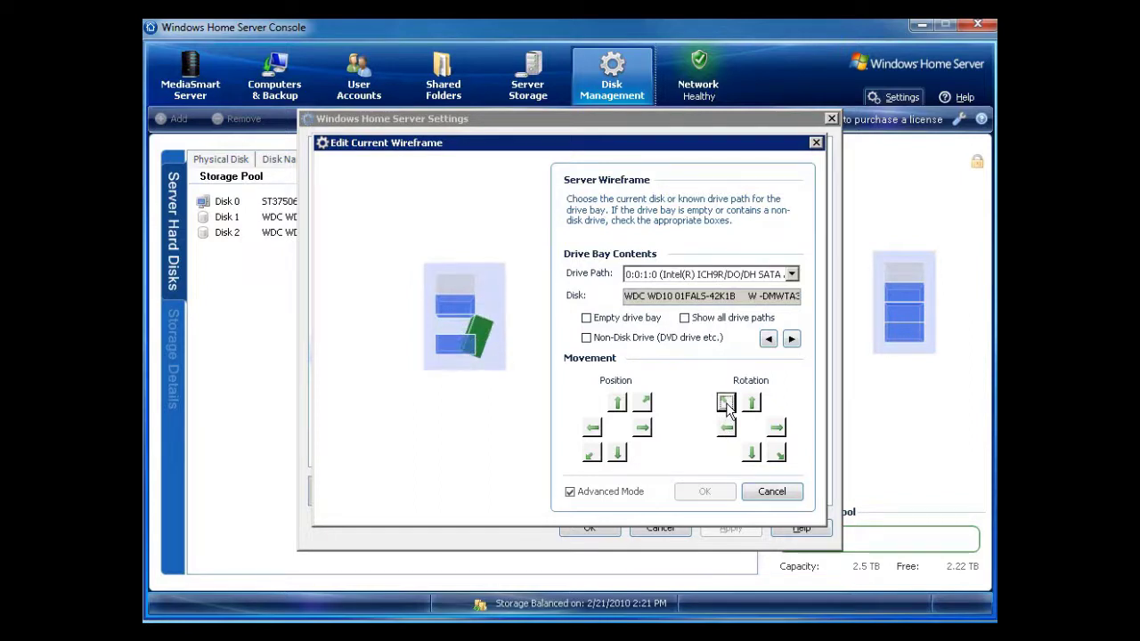
{"action": "left_click", "coordinate": [776, 452]}
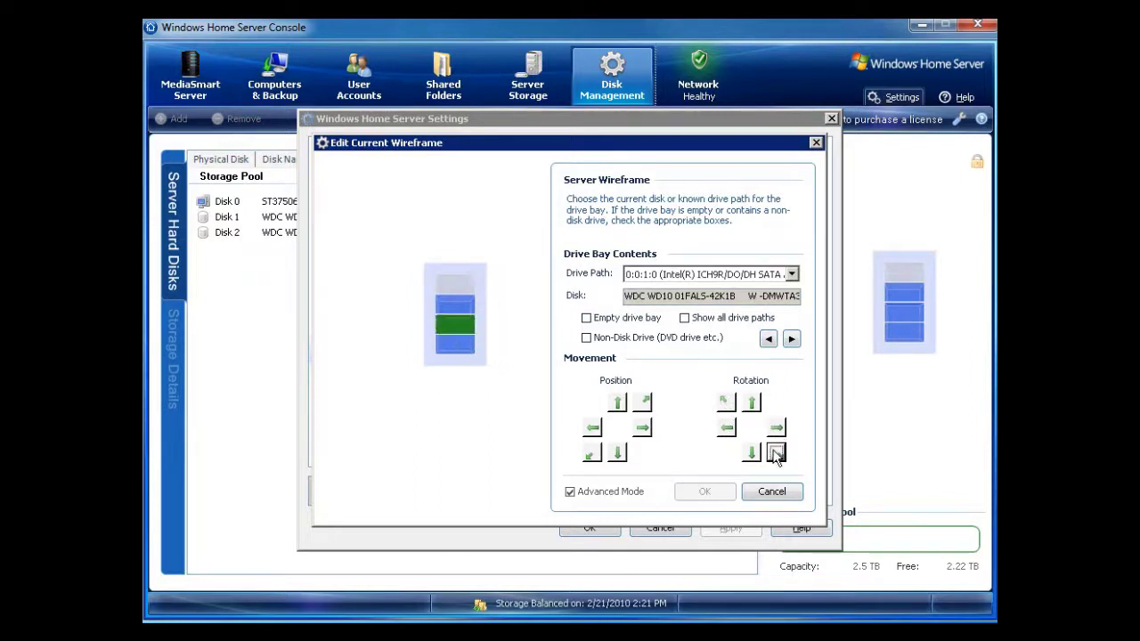
{"action": "left_click", "coordinate": [593, 428]}
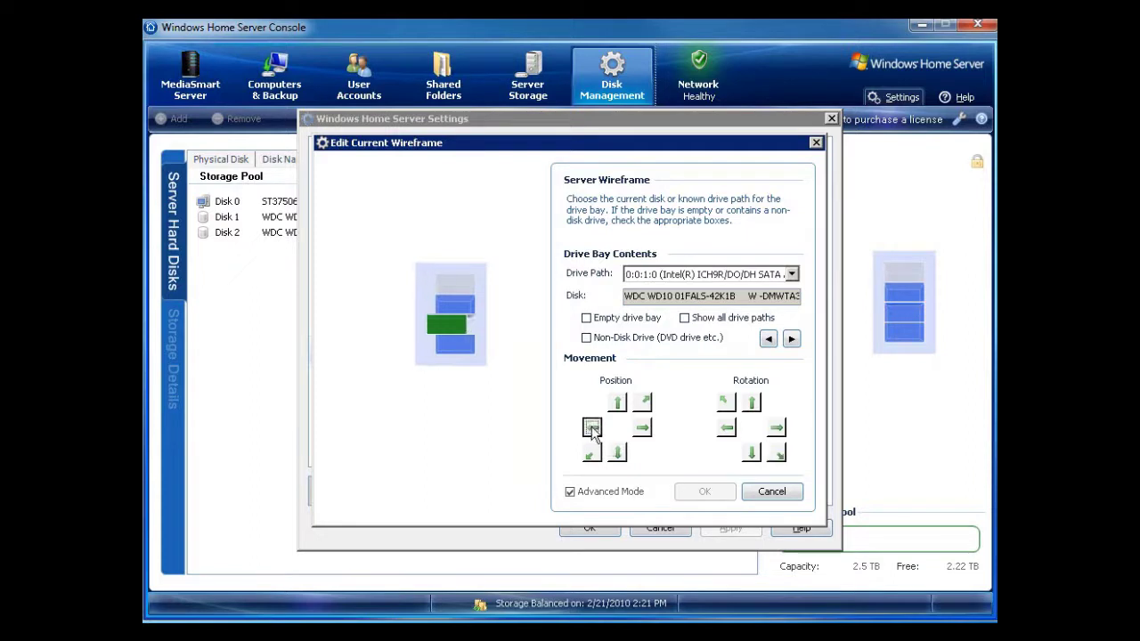
{"action": "left_click", "coordinate": [642, 429]}
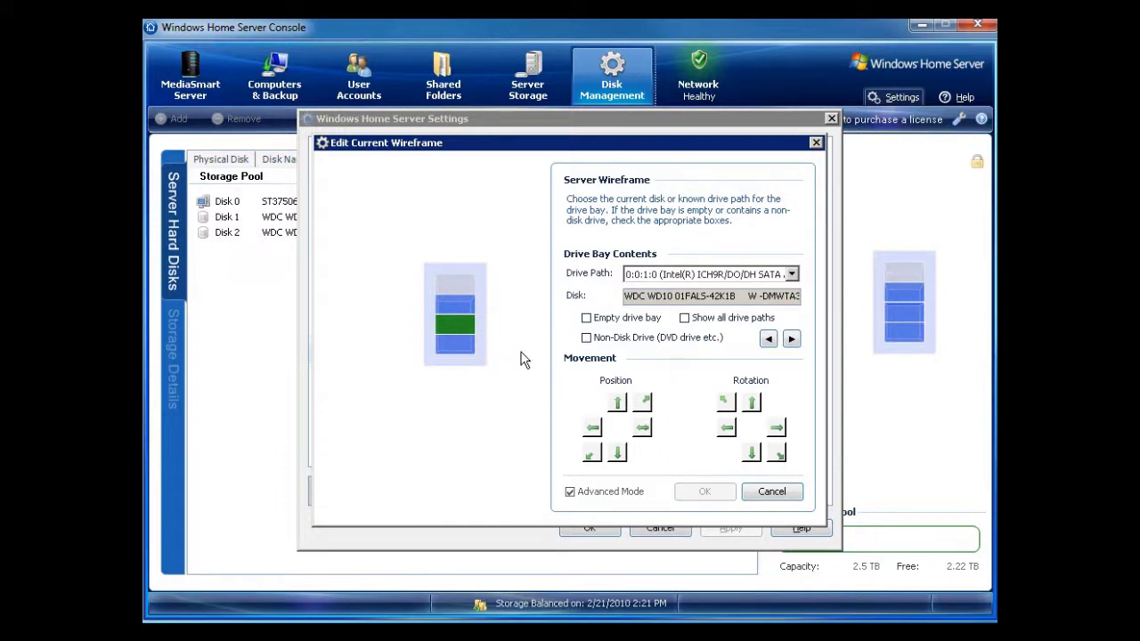
{"action": "left_click", "coordinate": [792, 339]}
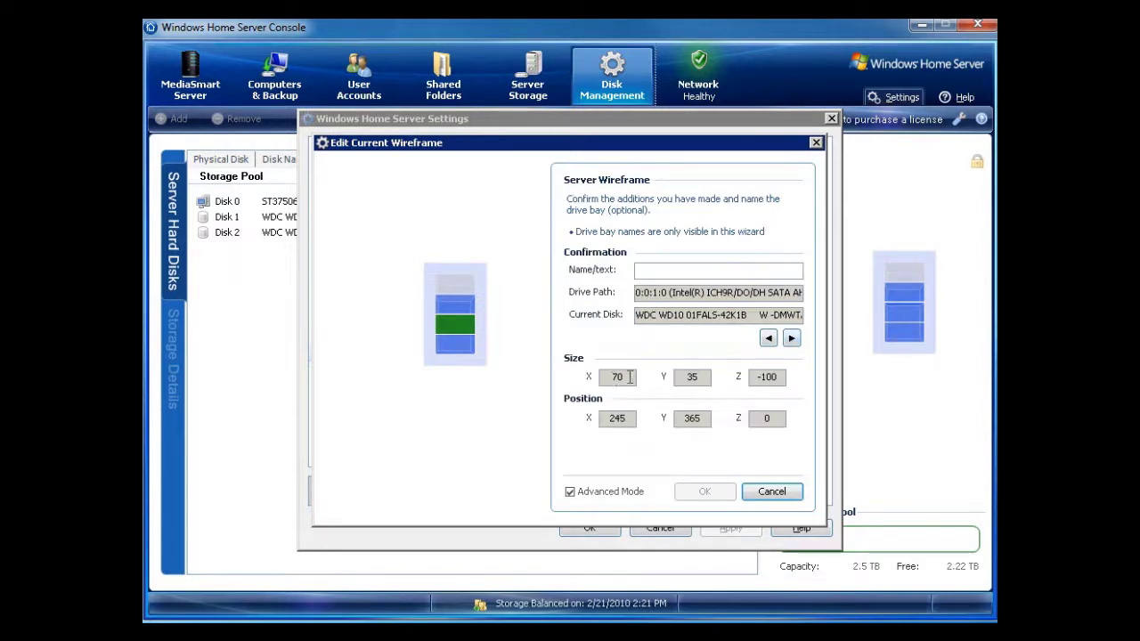
{"action": "left_click", "coordinate": [792, 340]}
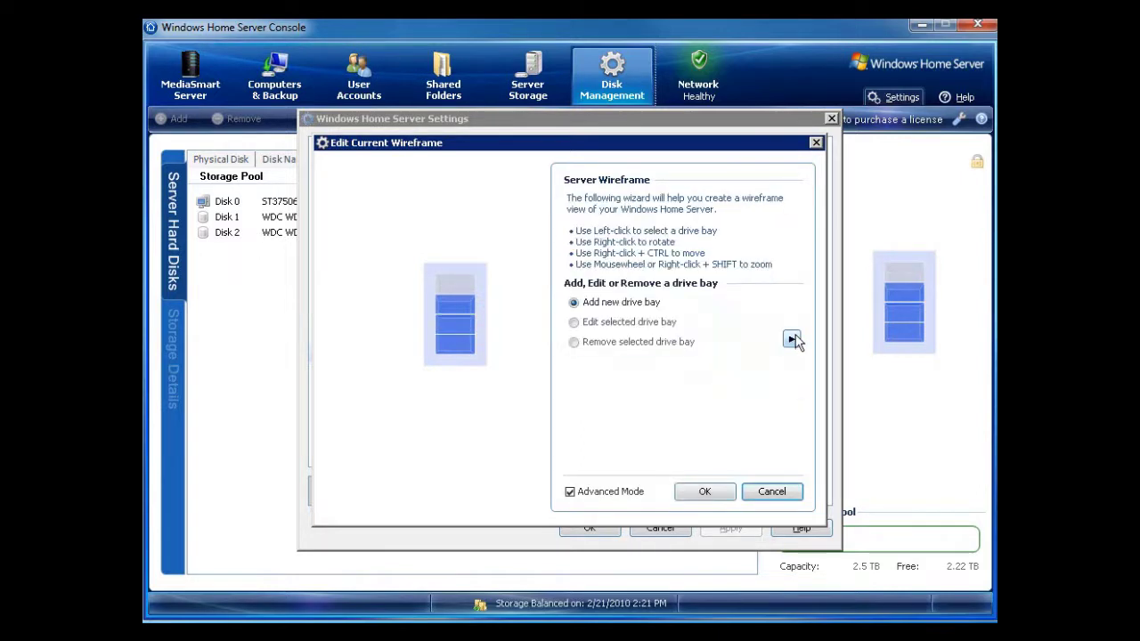
{"action": "left_click", "coordinate": [774, 491]}
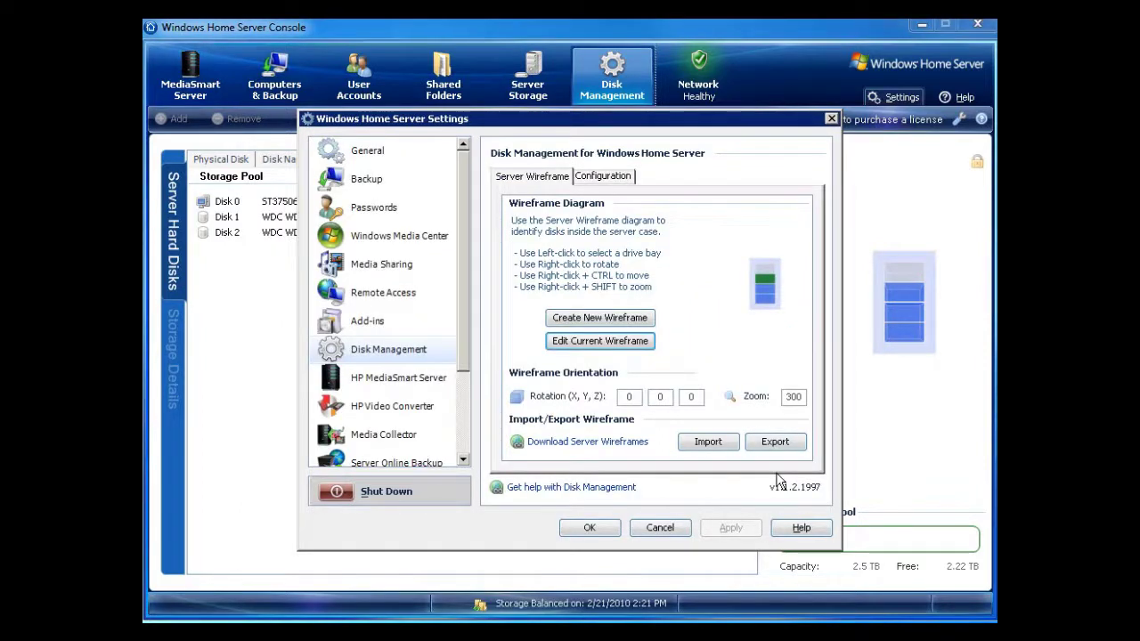
Step: Enter 15 for the X and Y rotation values and clear the Z value
{"action": "double_click", "coordinate": [632, 394]}
{"action": "type", "text": "15"}
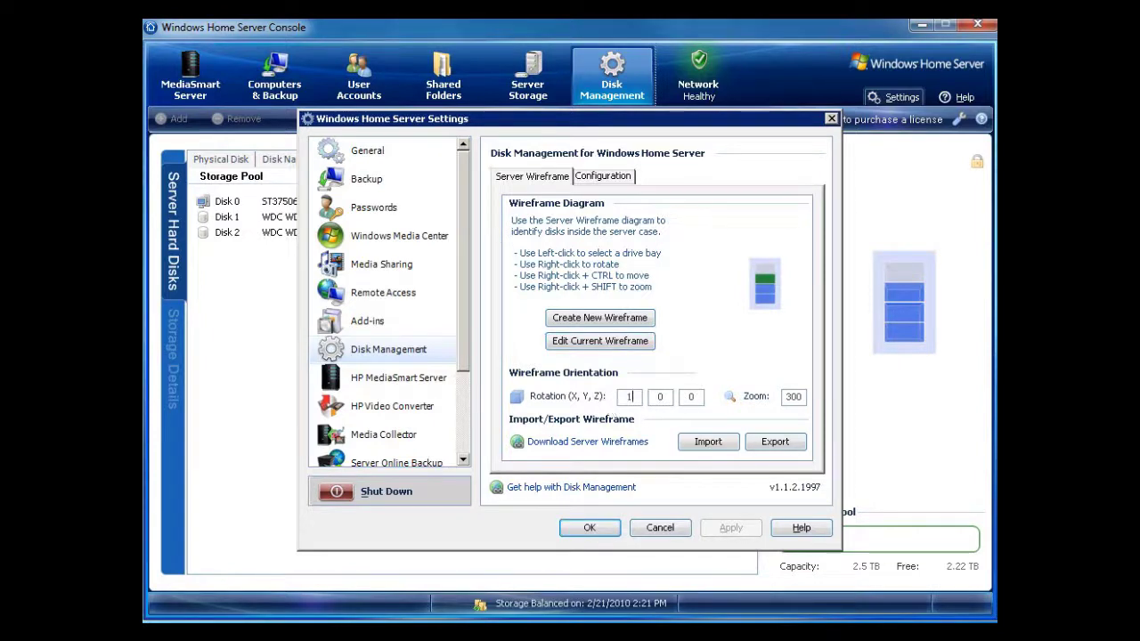
{"action": "key", "text": "Tab"}
{"action": "type", "text": "15"}
{"action": "key", "text": "Tab"}
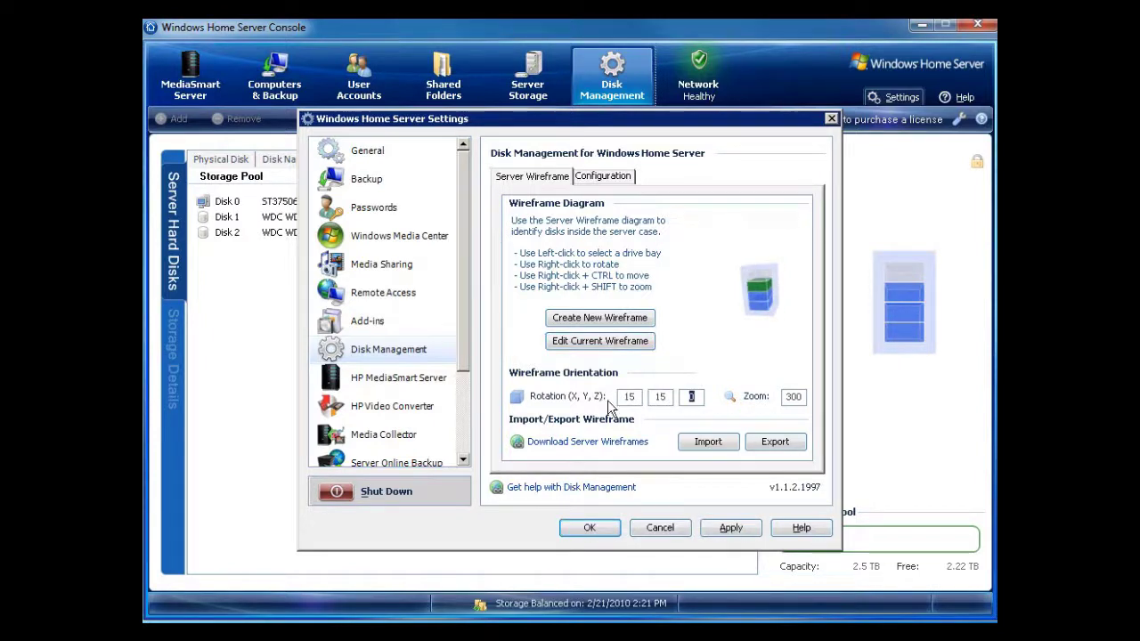
{"action": "type", "text": "15"}
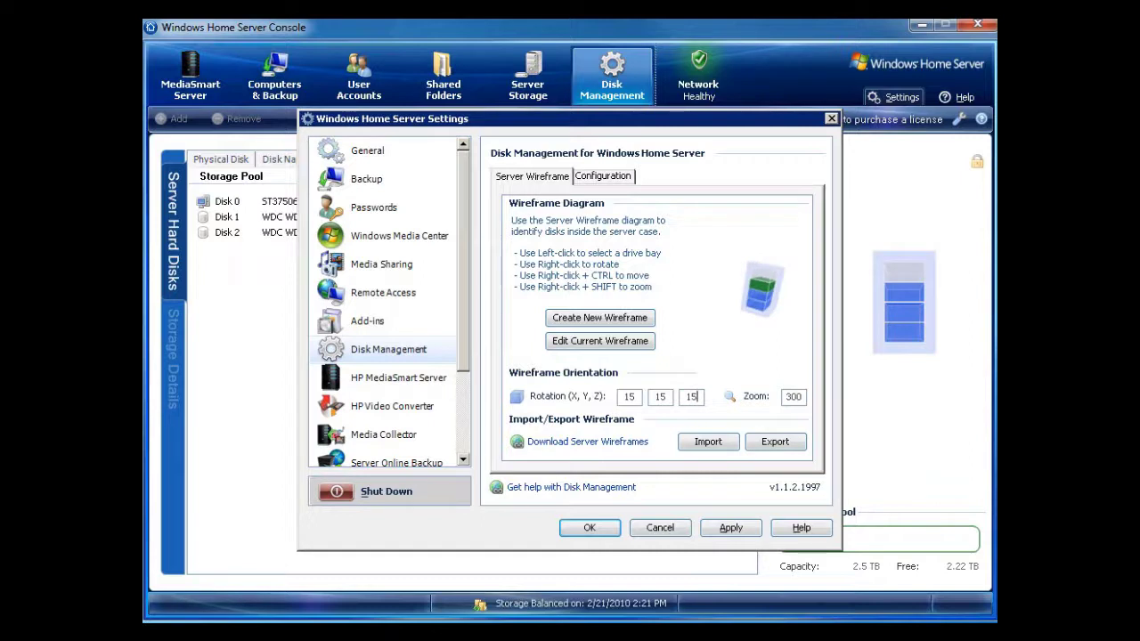
{"action": "key", "text": "BackSpace"}
{"action": "key", "text": "Tab"}
{"action": "key", "text": "Tab"}
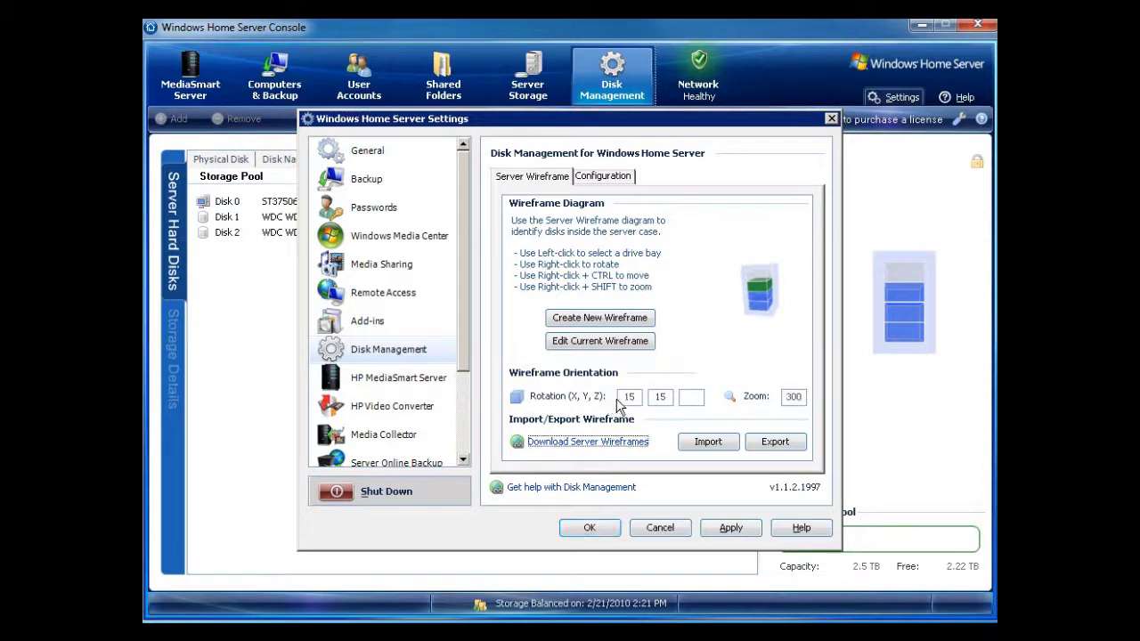
Step: Correct the wireframe rotation to X 0, Y 45, Z 0 and confirm the settings
{"action": "left_click", "coordinate": [633, 397]}
{"action": "left_click_drag", "start_coordinate": [632, 396], "coordinate": [599, 401]}
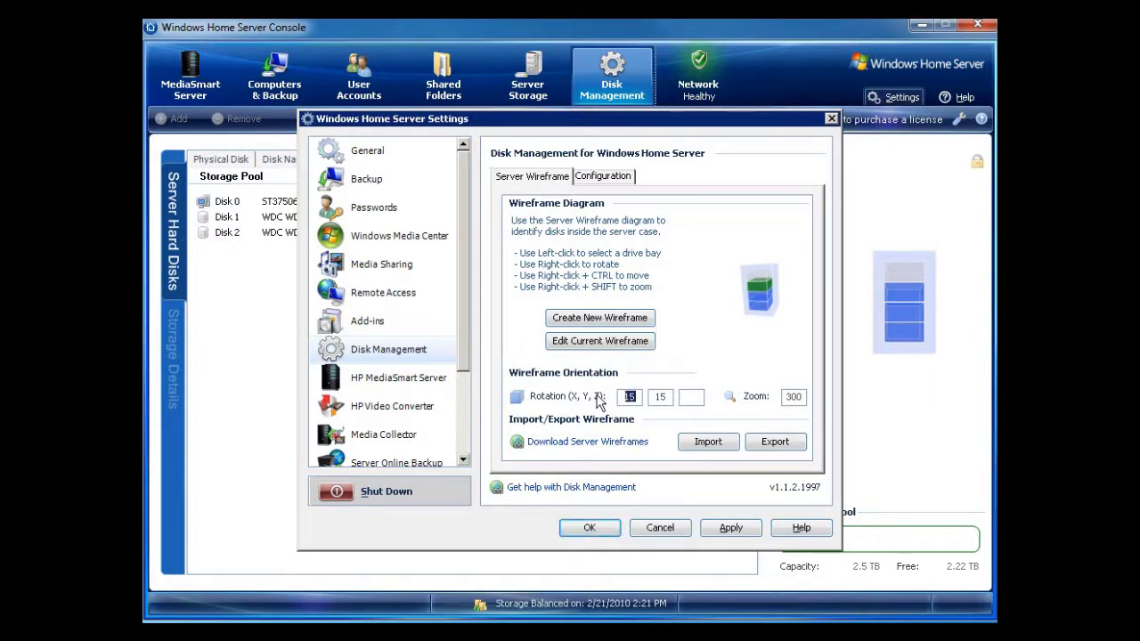
{"action": "type", "text": "45"}
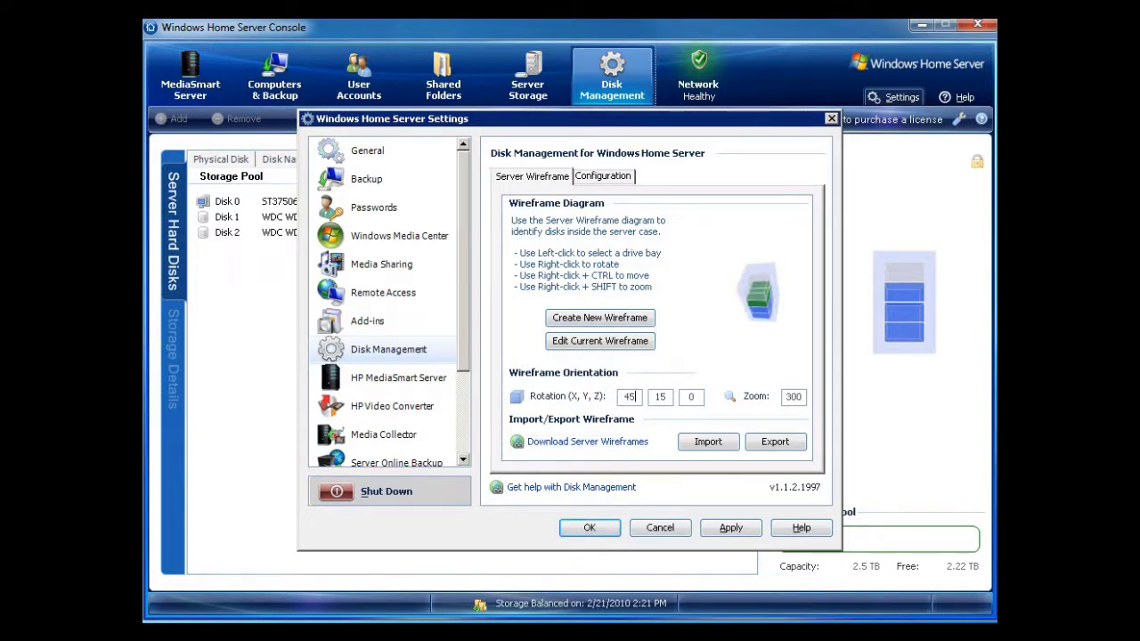
{"action": "key", "text": "BackSpace"}
{"action": "key", "text": "Tab"}
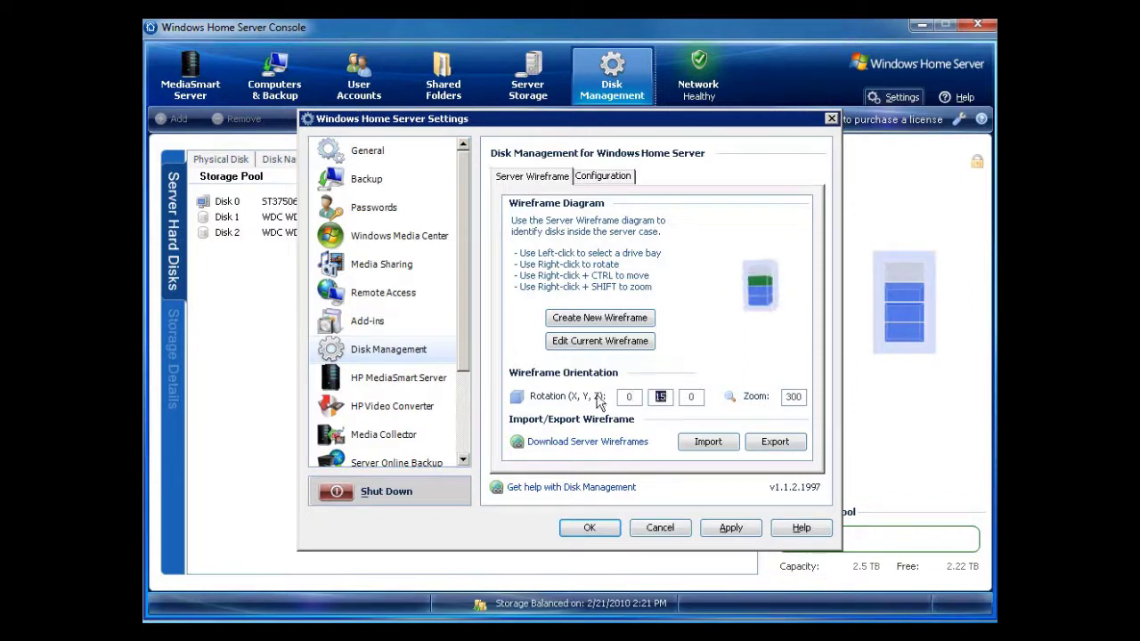
{"action": "type", "text": "45"}
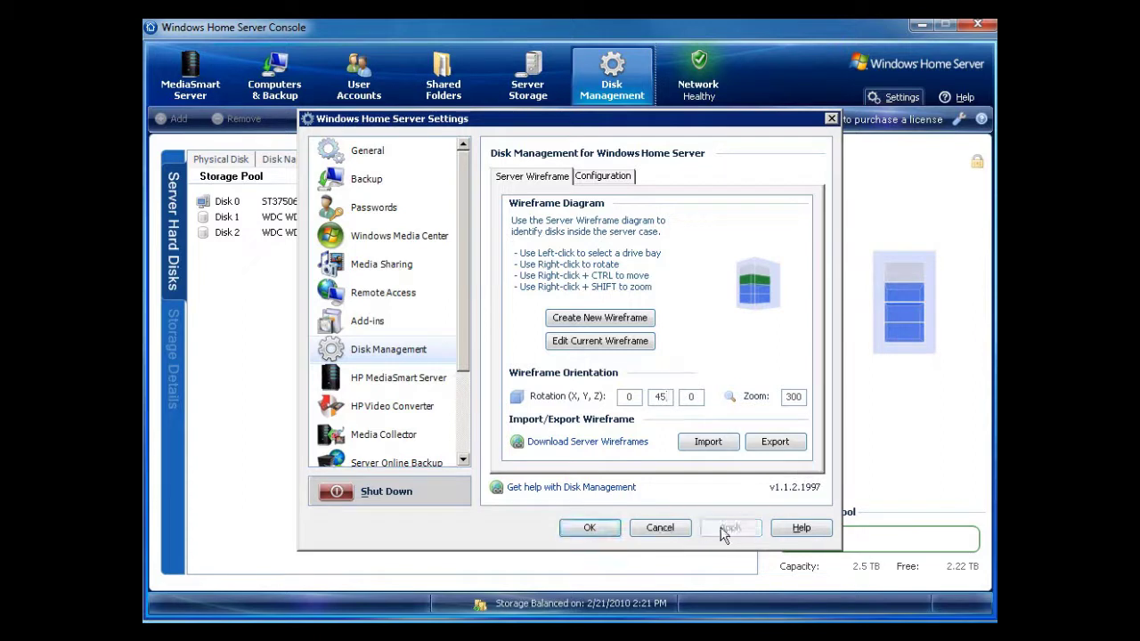
{"action": "left_click", "coordinate": [591, 530]}
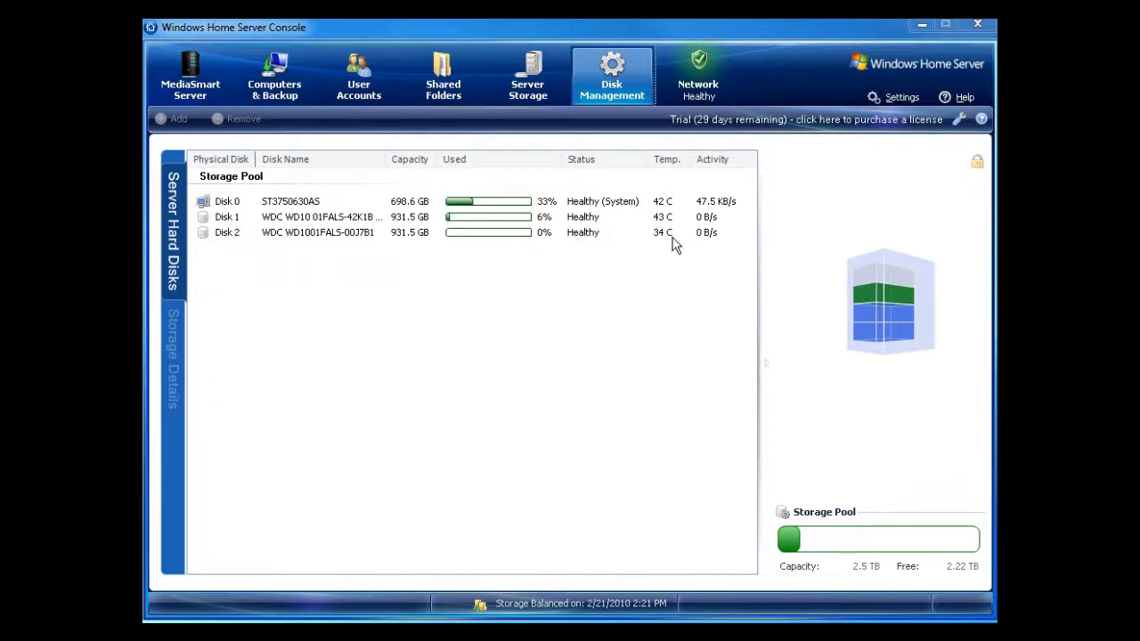
Step: Switch Temperature Display on the Disk Management Configuration tab to Fahrenheit and apply it
{"action": "left_click", "coordinate": [959, 120]}
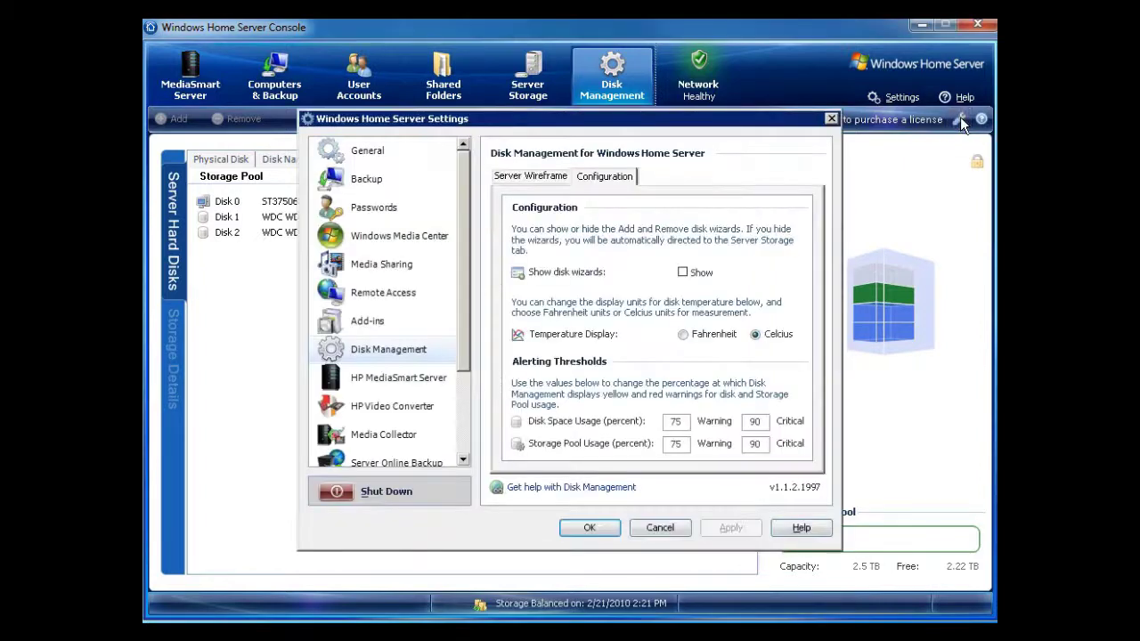
{"action": "left_click", "coordinate": [606, 178]}
{"action": "left_click", "coordinate": [684, 335]}
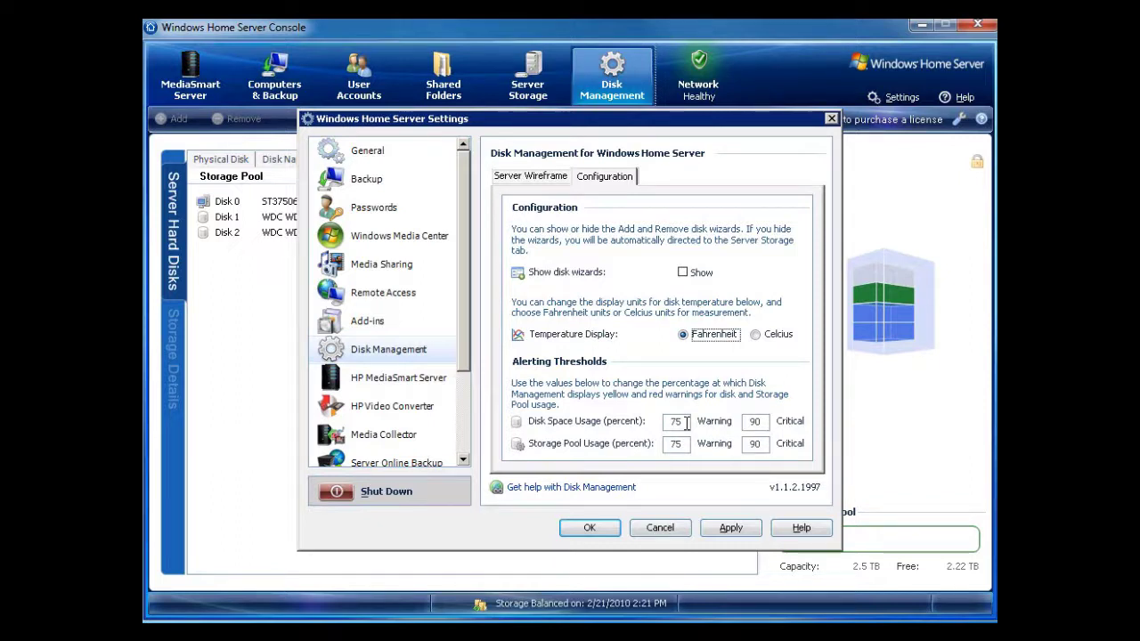
{"action": "left_click", "coordinate": [730, 529]}
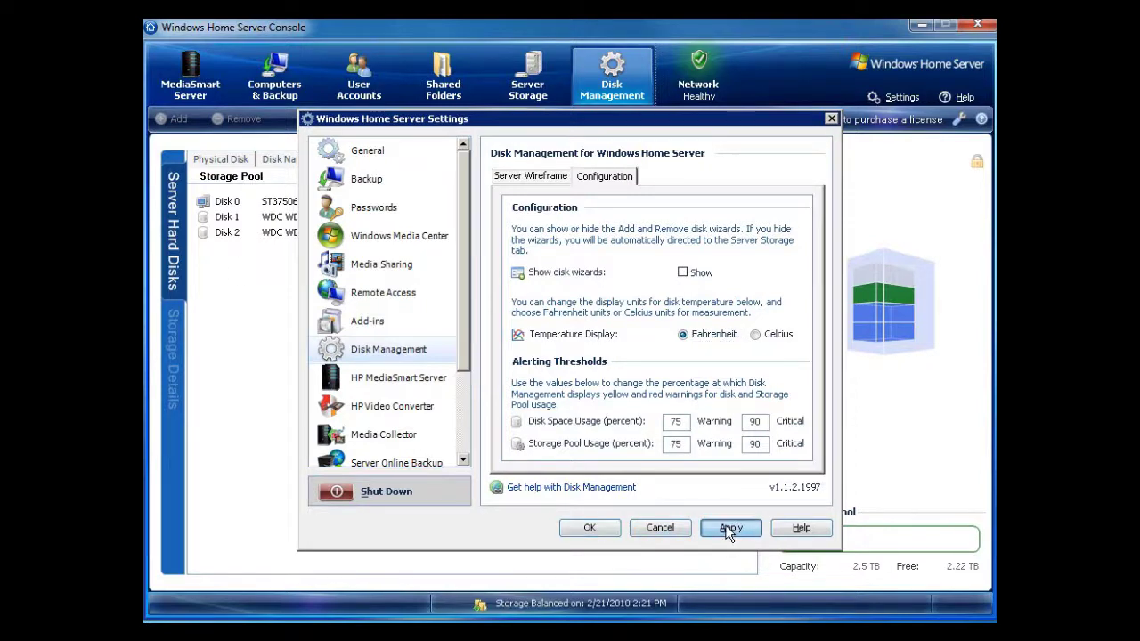
{"action": "left_click", "coordinate": [588, 527]}
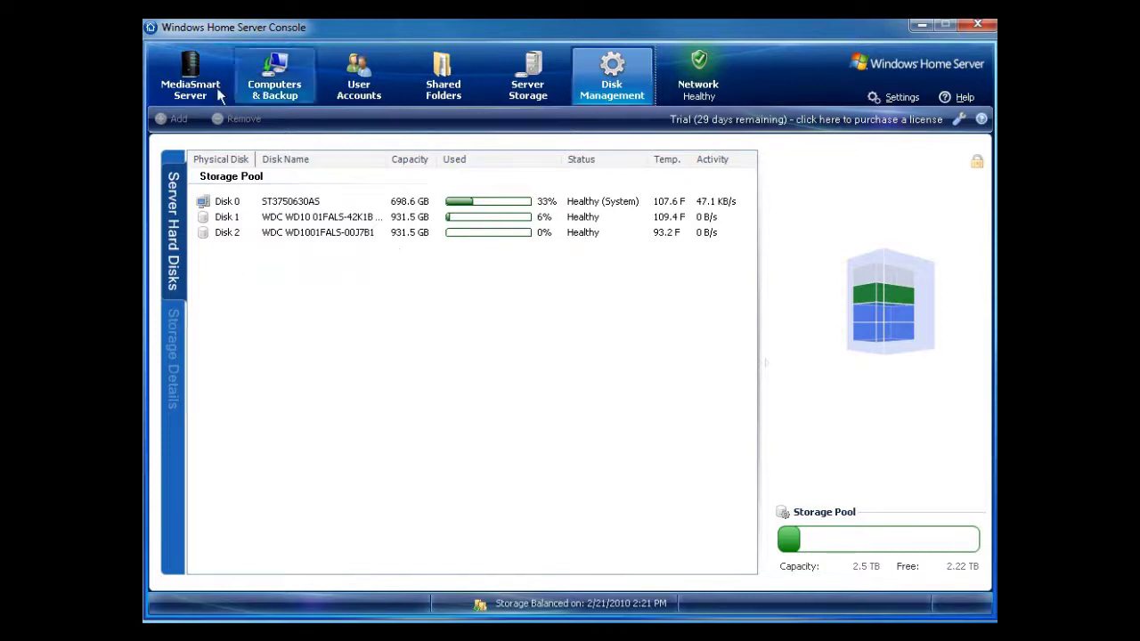
Step: Review the Storage Pool overview in Storage Details and the server drive list
{"action": "left_click", "coordinate": [175, 346]}
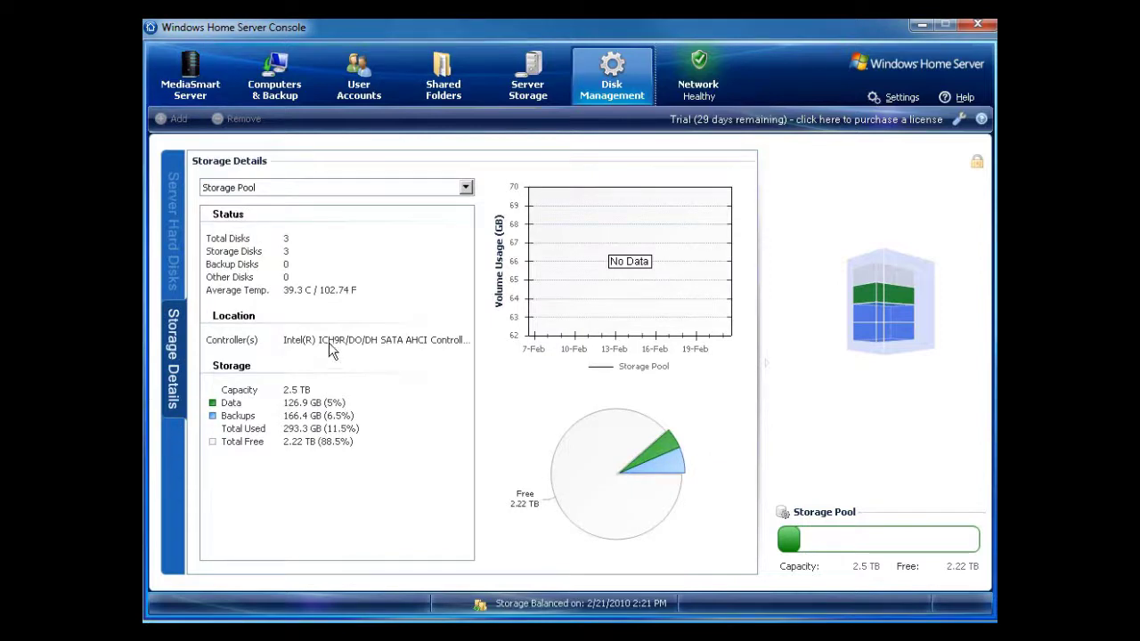
{"action": "left_click", "coordinate": [441, 188]}
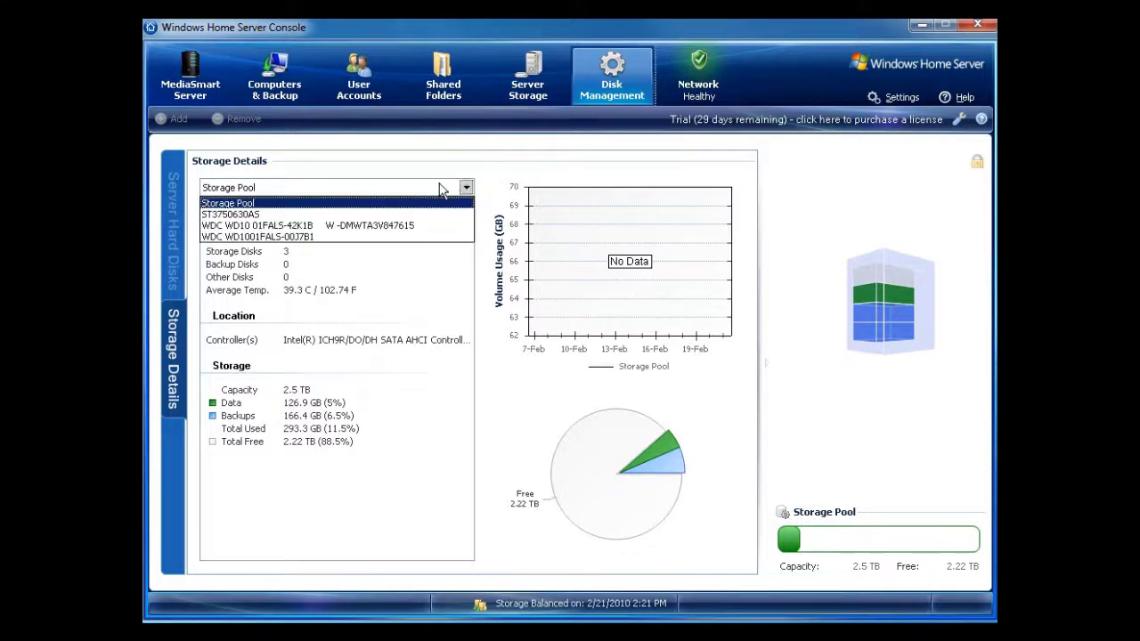
{"action": "left_click", "coordinate": [337, 191]}
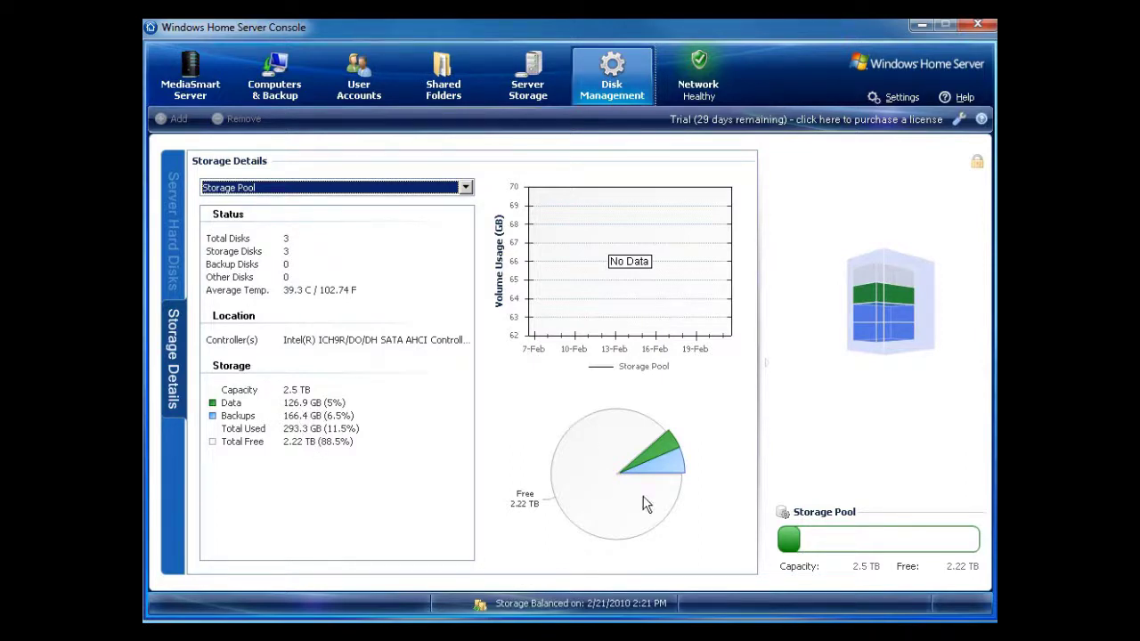
{"action": "left_click", "coordinate": [554, 85]}
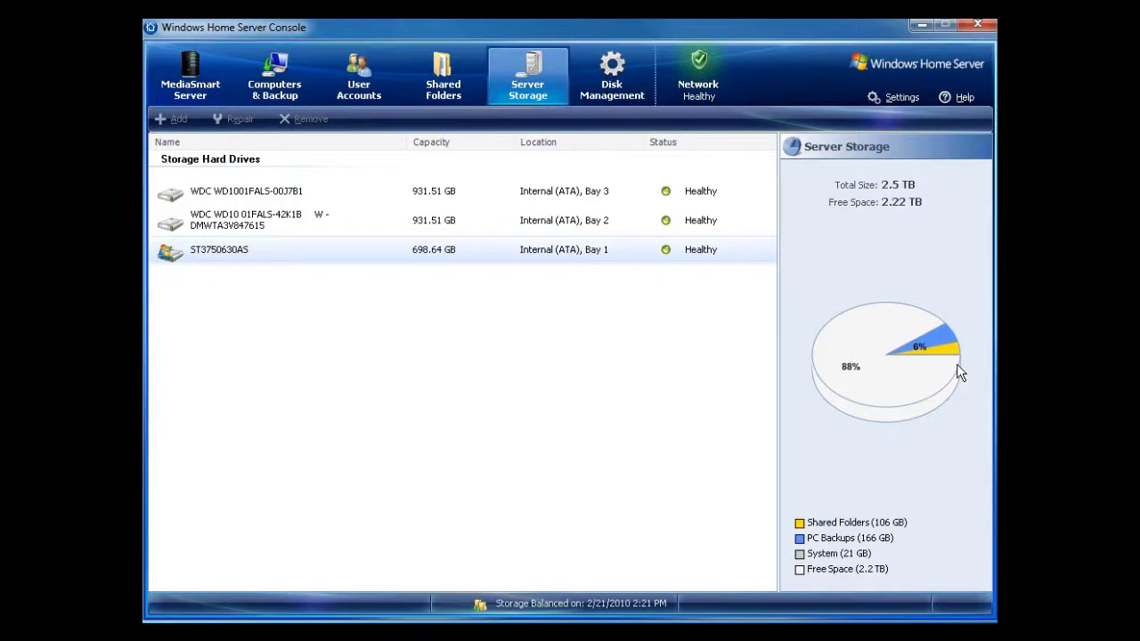
{"action": "left_click", "coordinate": [628, 89]}
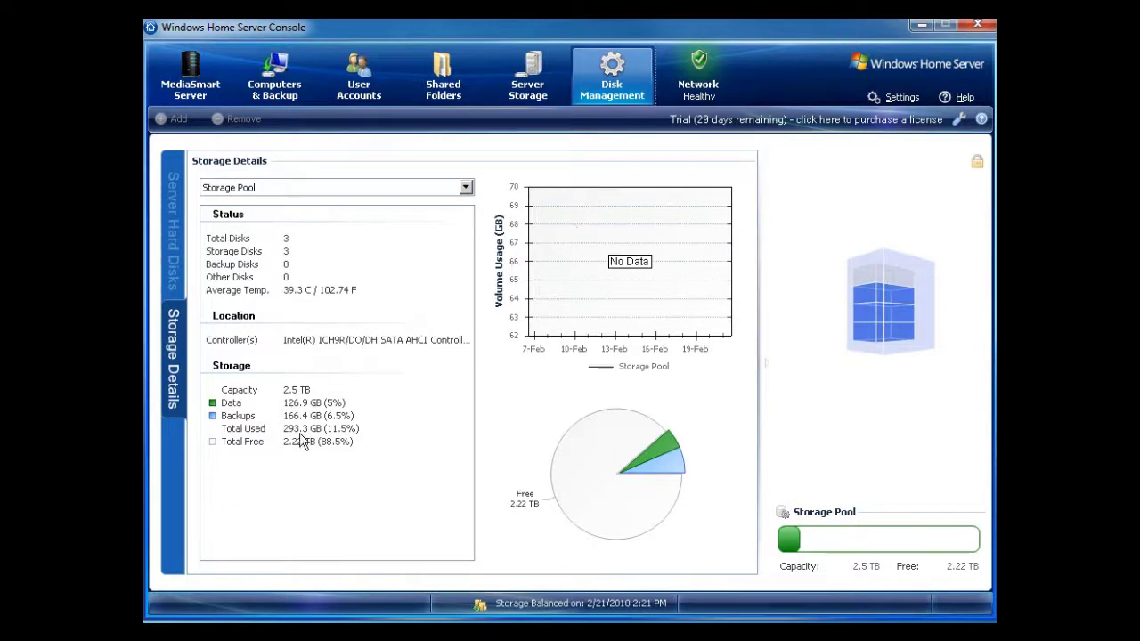
Step: Select the WDC WD10 01FALS-42K1B disk in the Storage Details dropdown
{"action": "left_click", "coordinate": [173, 230]}
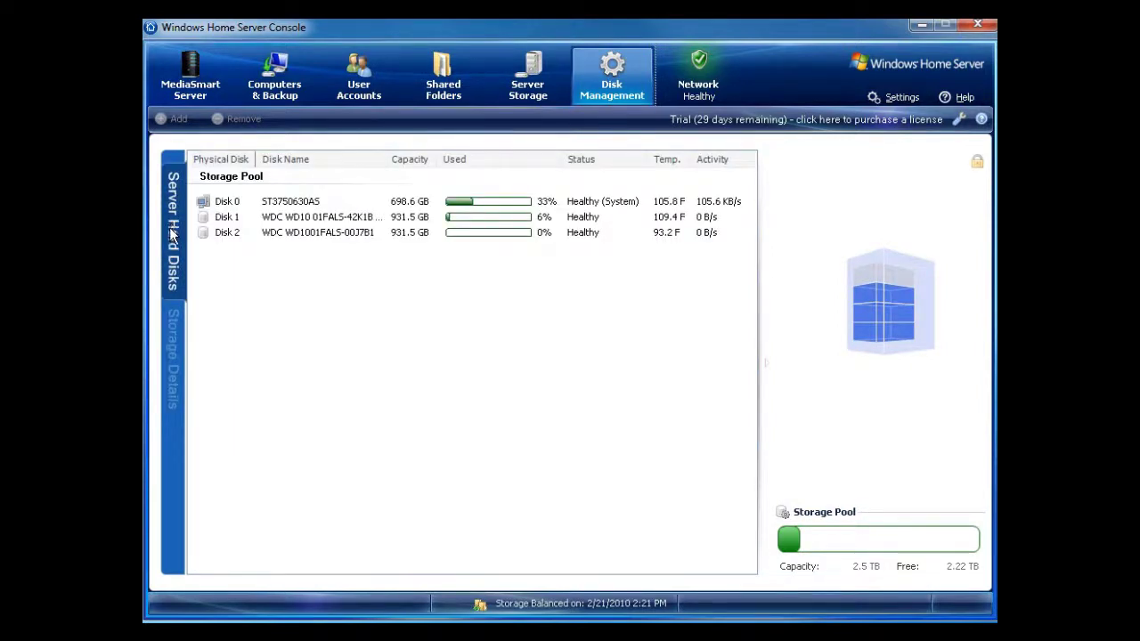
{"action": "left_click", "coordinate": [173, 363]}
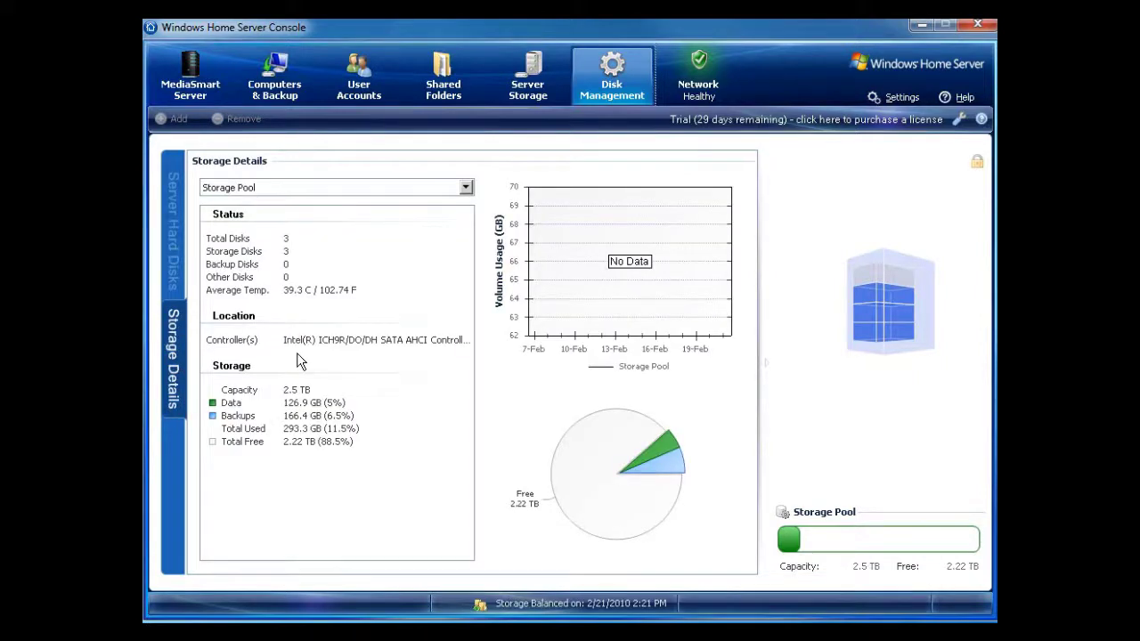
{"action": "left_click", "coordinate": [298, 191]}
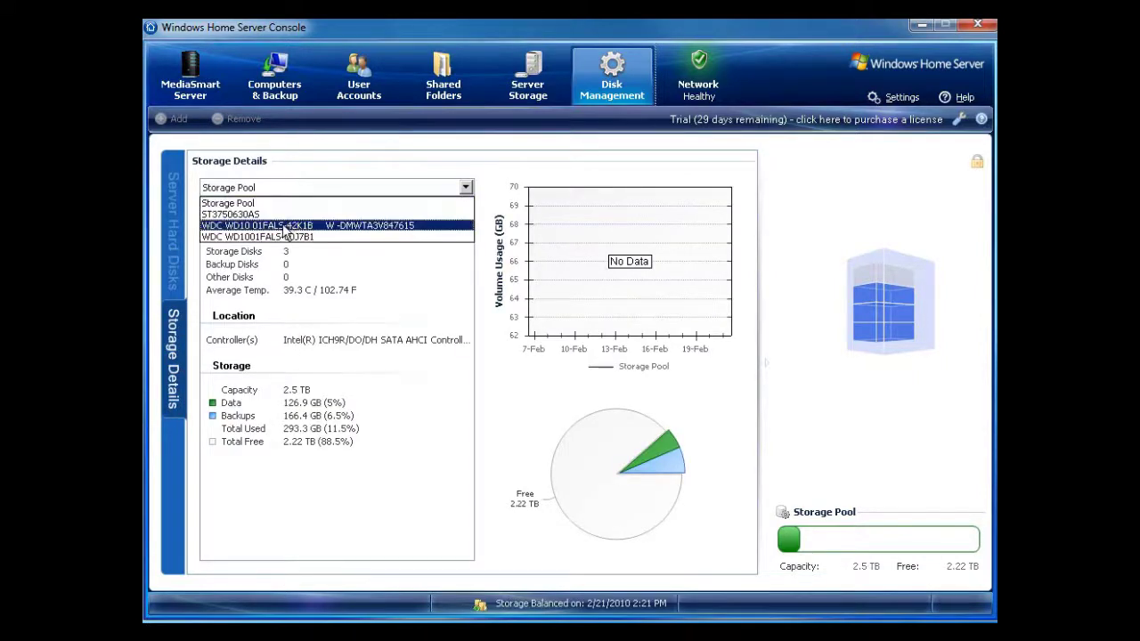
{"action": "left_click", "coordinate": [282, 223]}
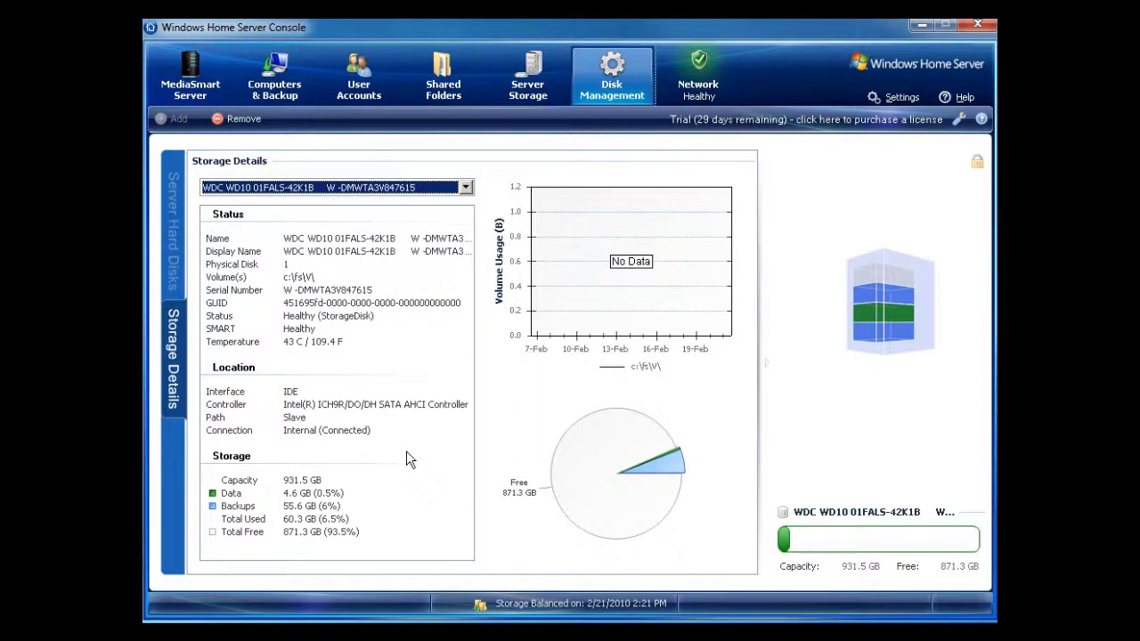